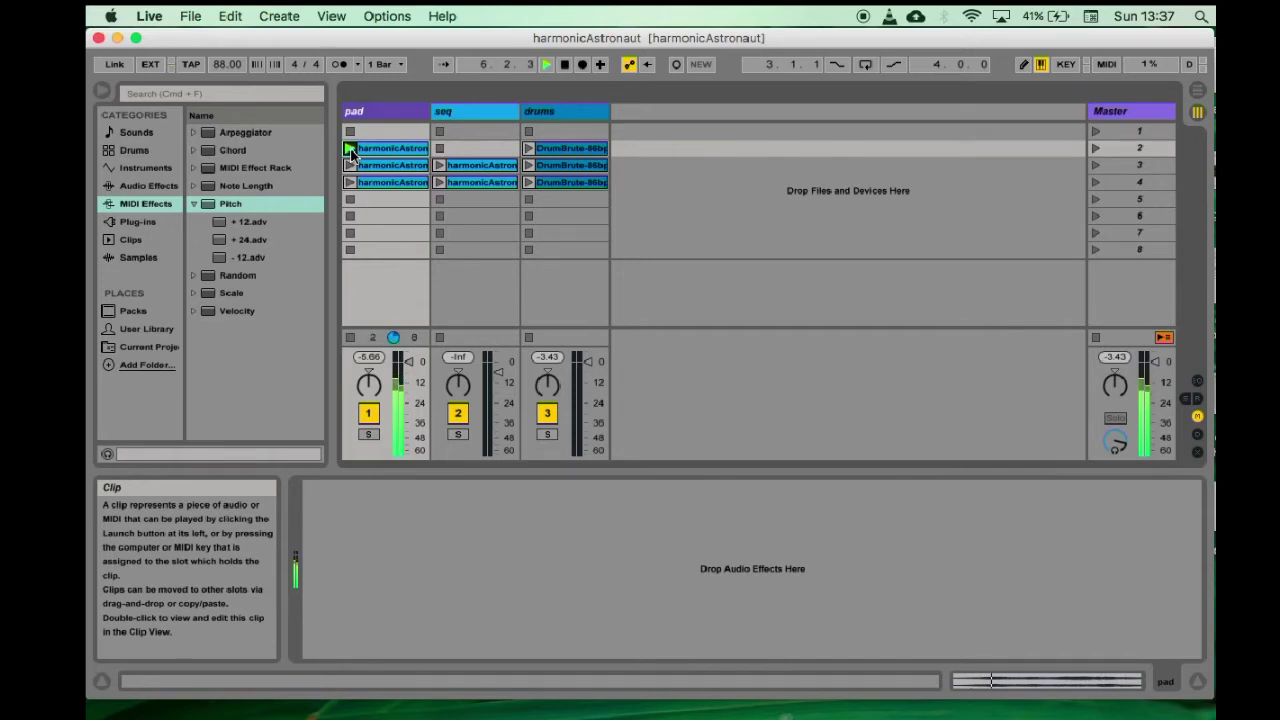
Audition the seq clip in scene 3 and the whole of scene 4, ending with all clips stopped.
left_click(351, 337)
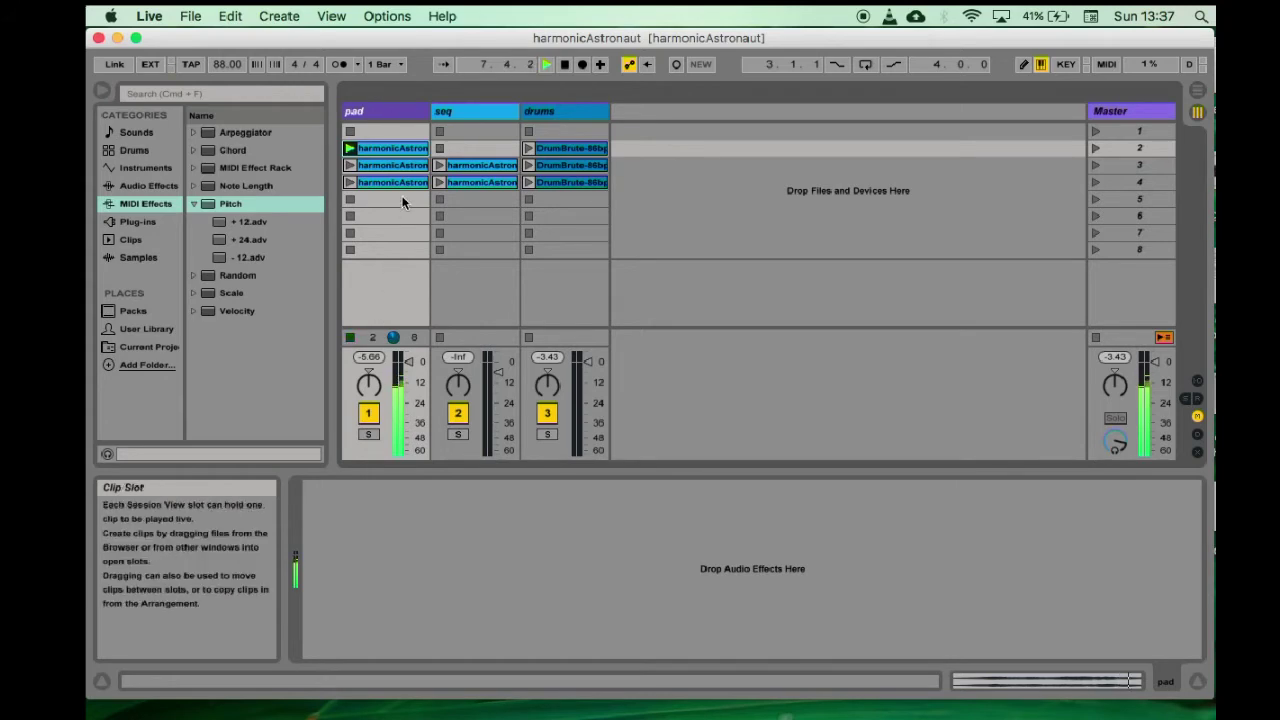
left_click(486, 166)
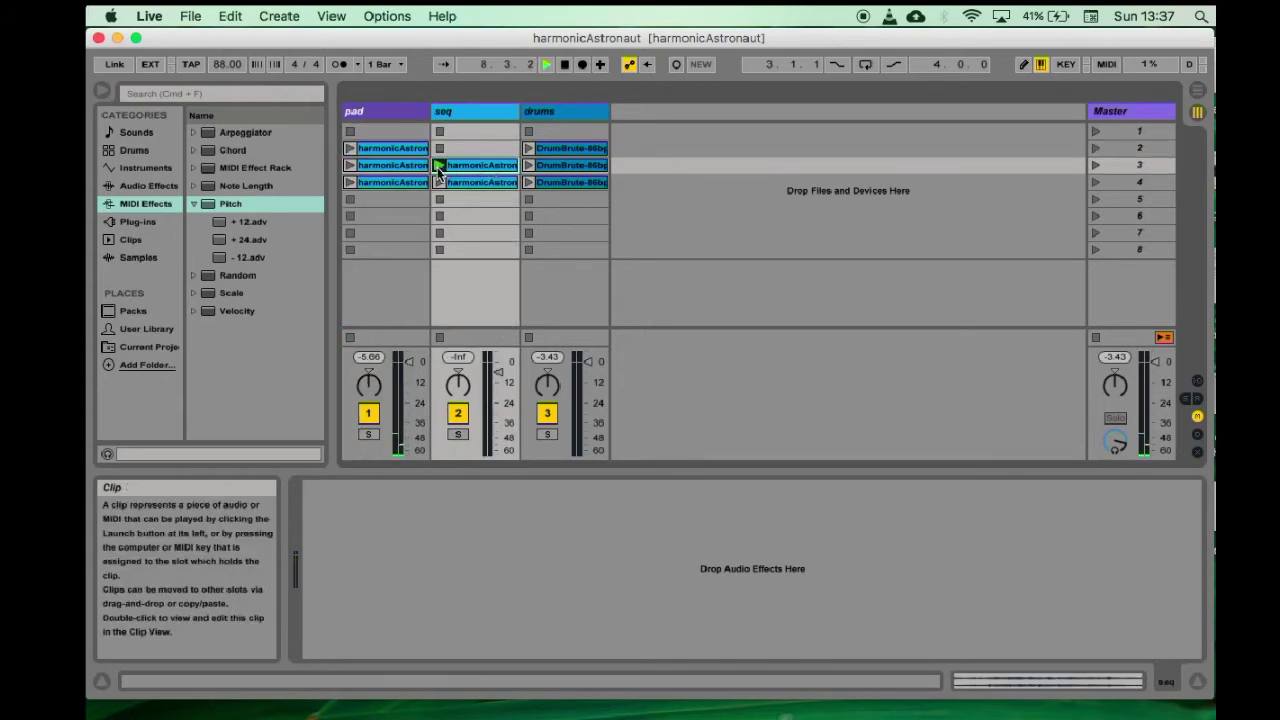
left_click(439, 165)
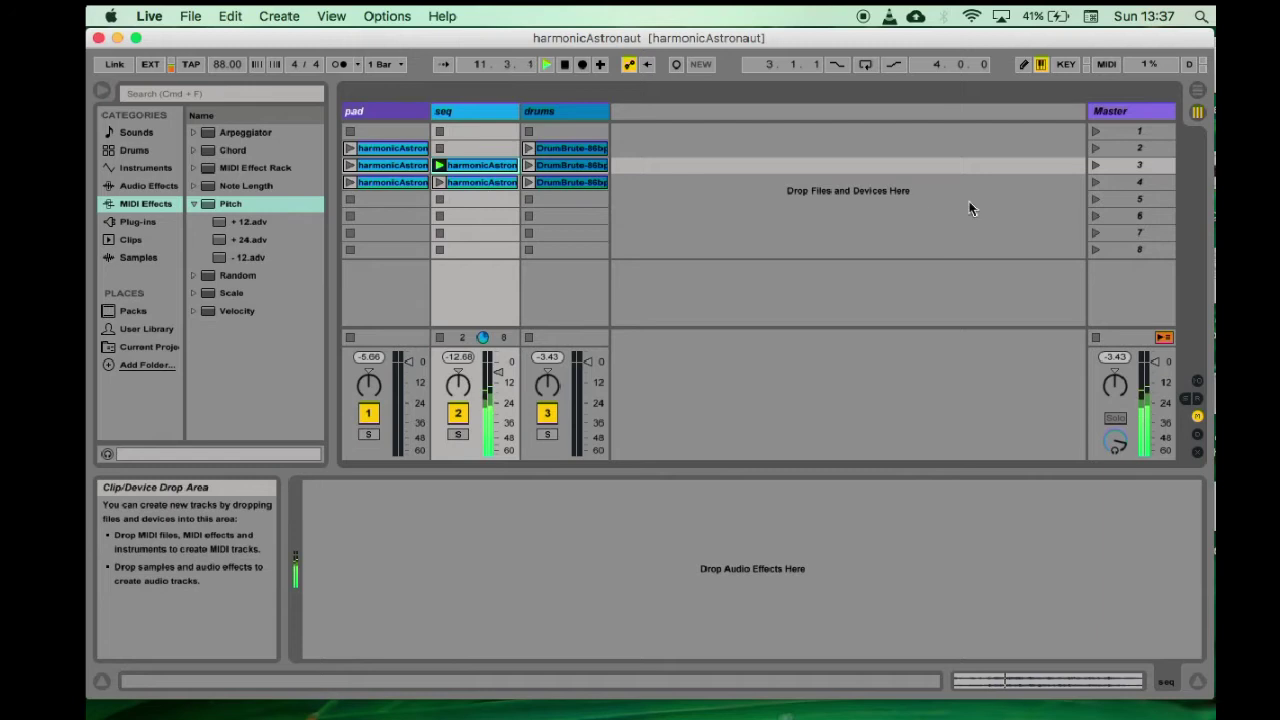
left_click(1095, 183)
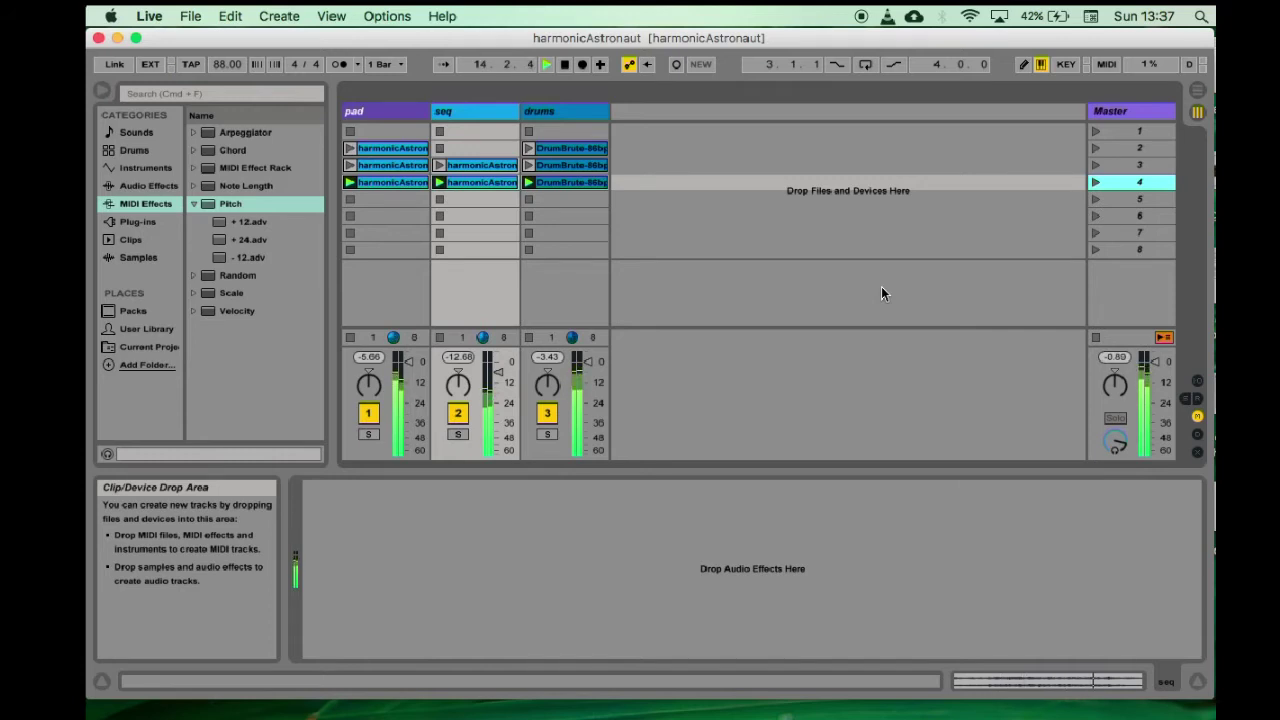
left_click(1097, 341)
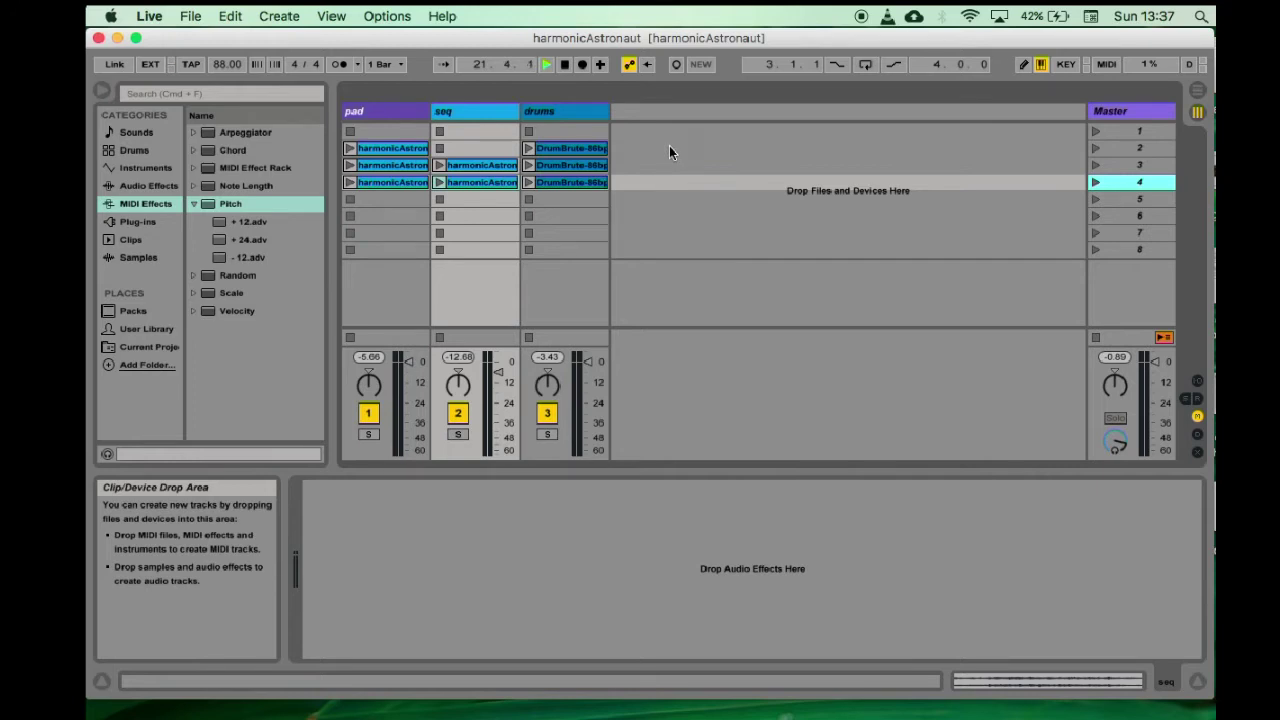
Insert a new MIDI track after the drums track.
left_click(290, 16)
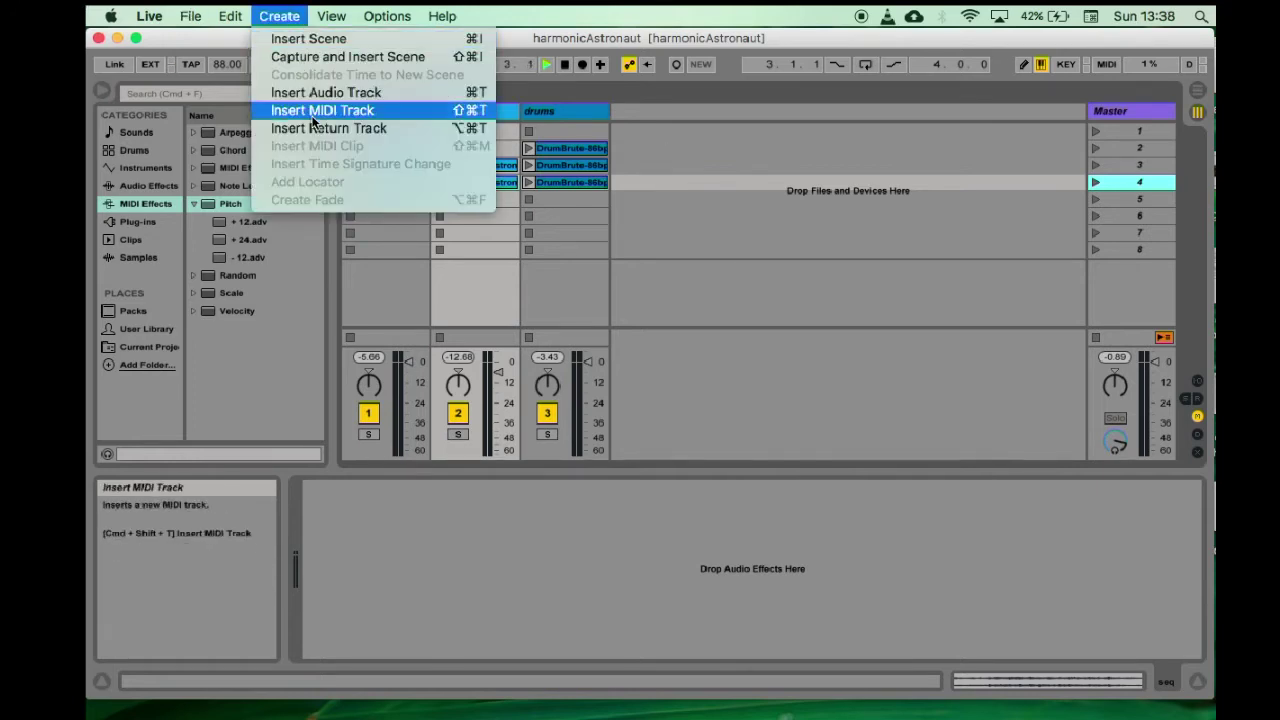
left_click(666, 123)
right_click(669, 158)
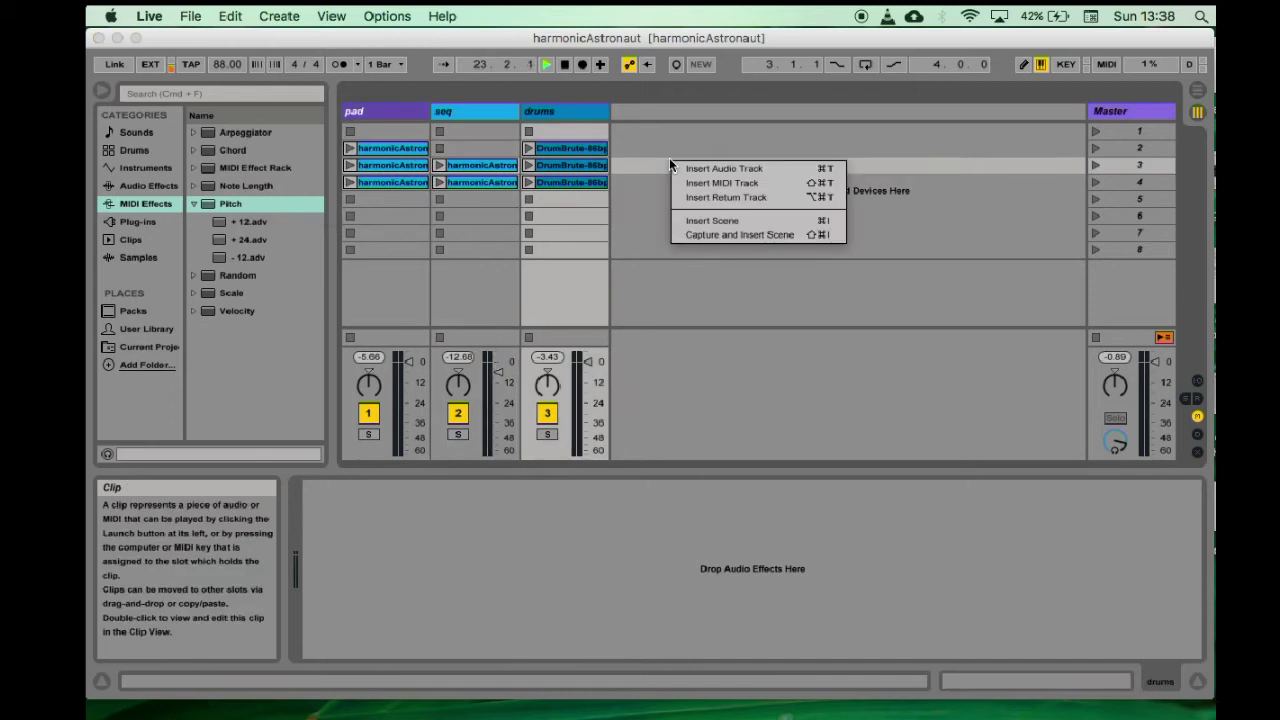
left_click(715, 182)
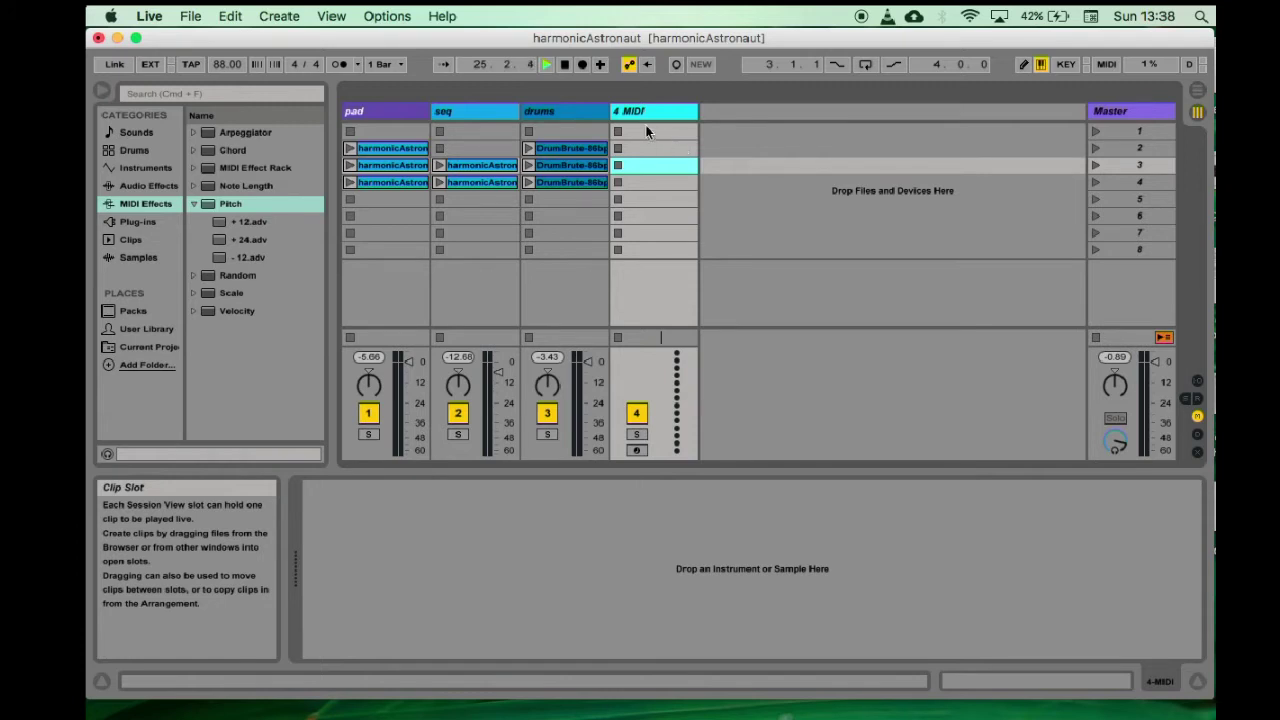
Switch to Finder and go up to the ModelD-live-setup-part3 folder that holds the MIDI files.
left_click(654, 150)
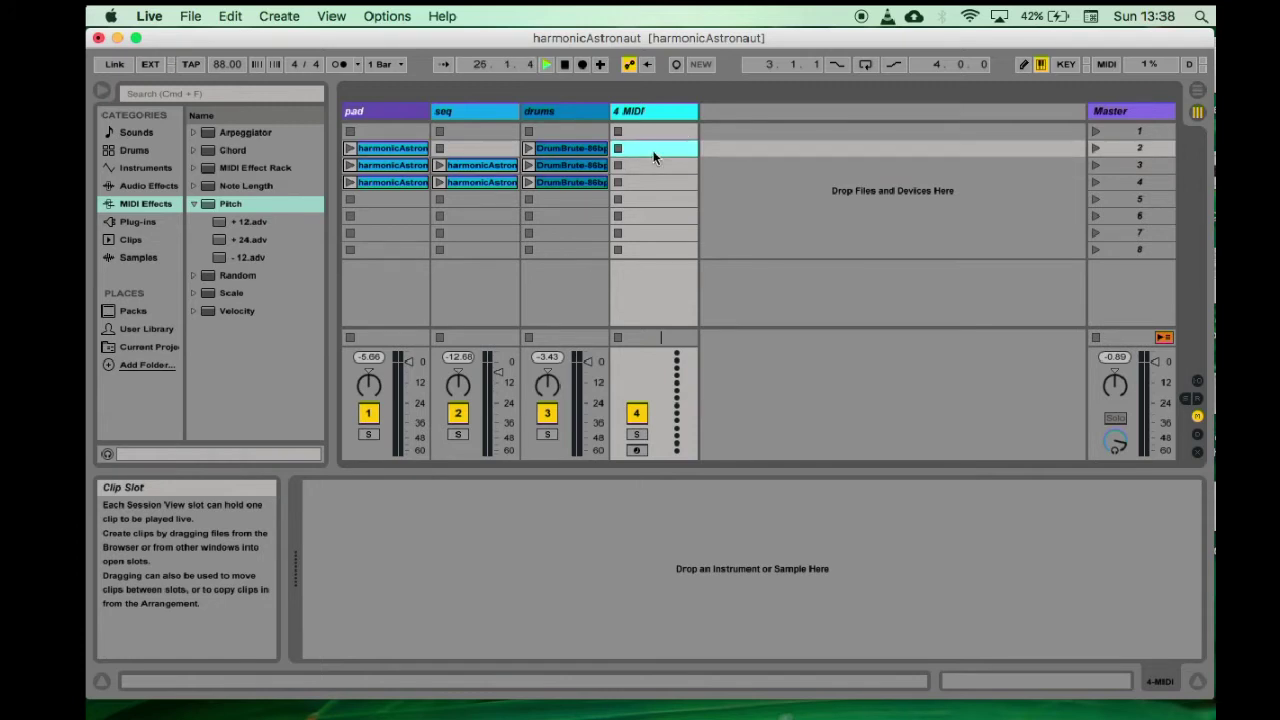
key("super+Tab")
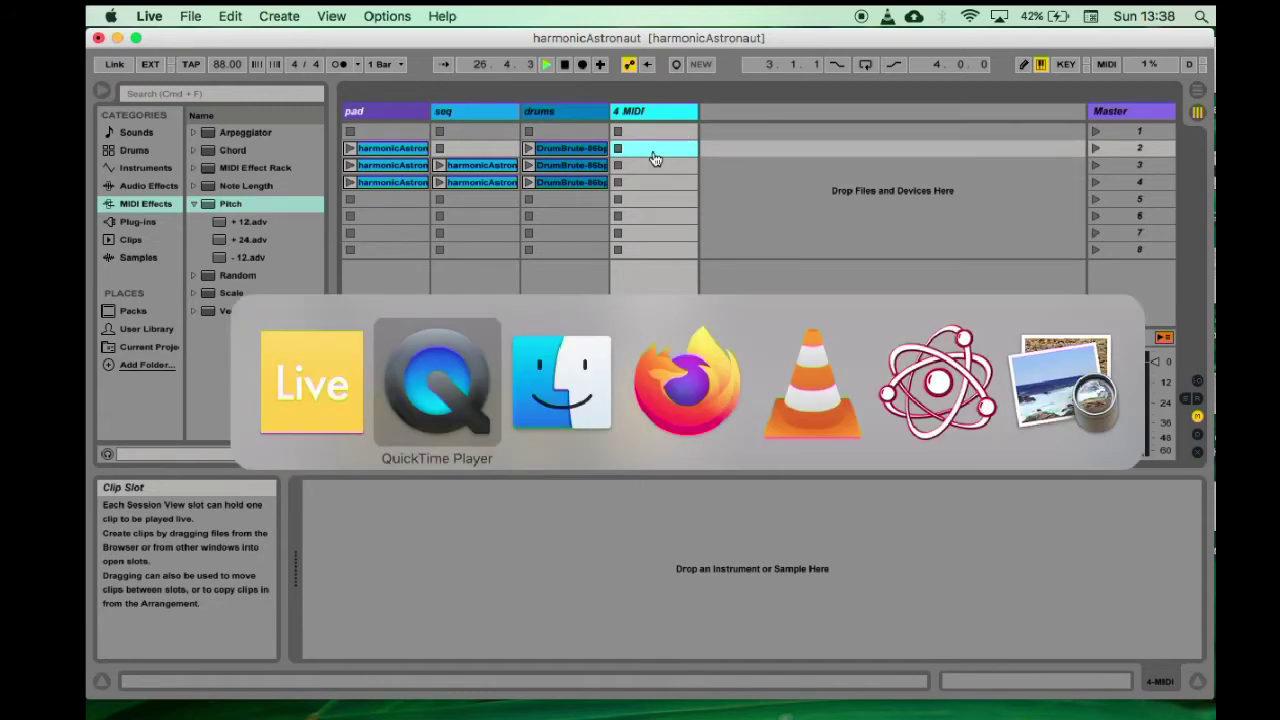
key("super+Tab")
left_click(587, 381)
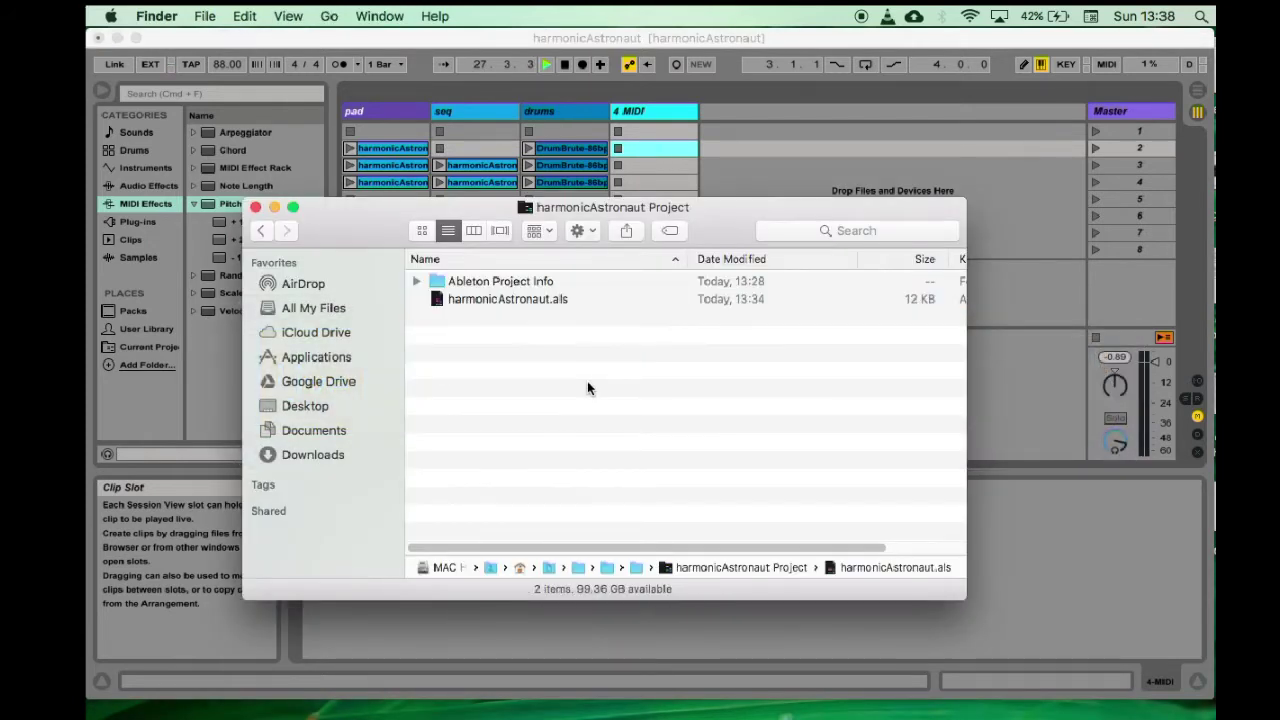
key("super+Up")
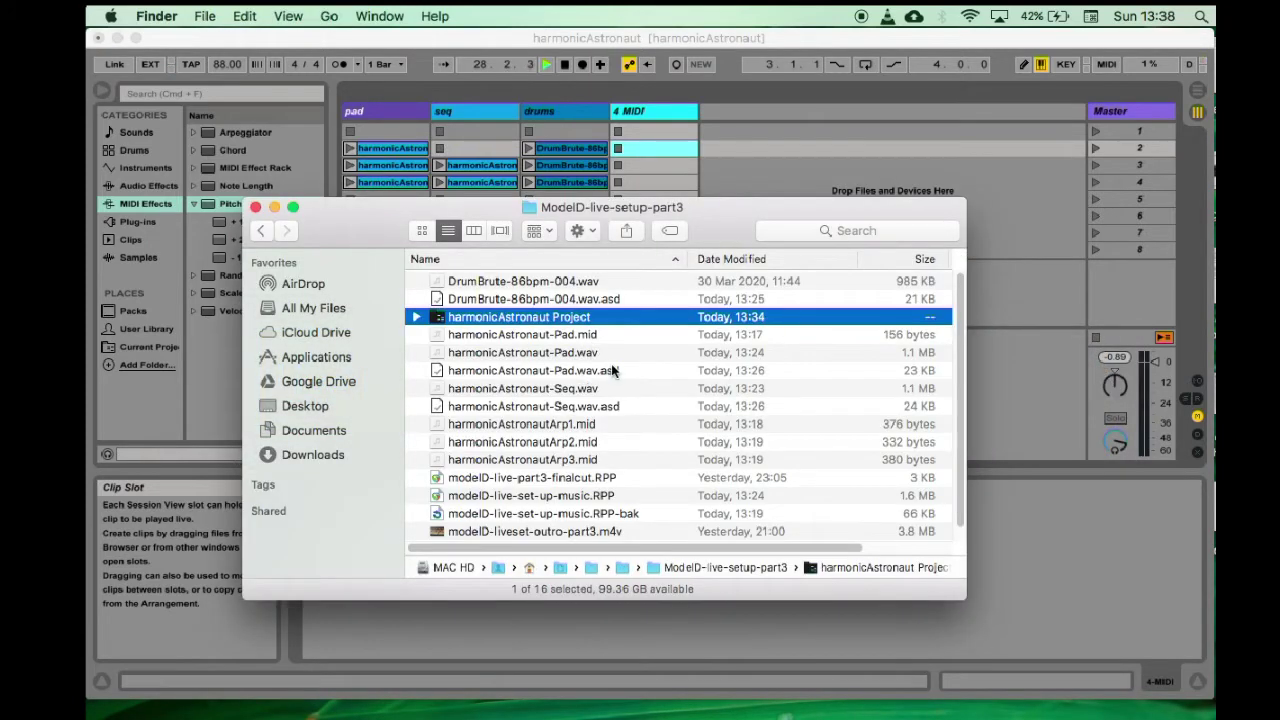
Place harmonicAstronautArp1.mid, harmonicAstronautArp2.mid and harmonicAstronautArp3.mid in slots 2, 3 and 4 of the new MIDI track in Live.
left_click(561, 424)
left_click_drag(569, 422, 660, 148)
left_click(527, 441)
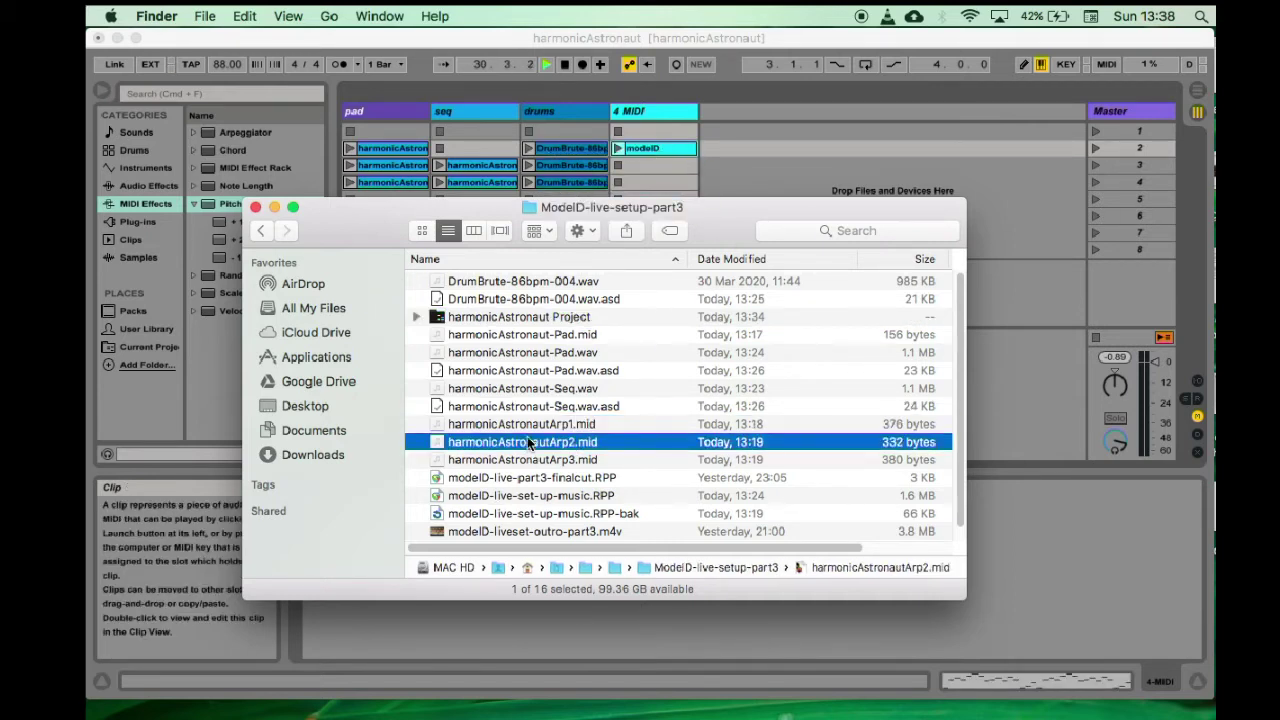
left_click_drag(530, 449, 656, 165)
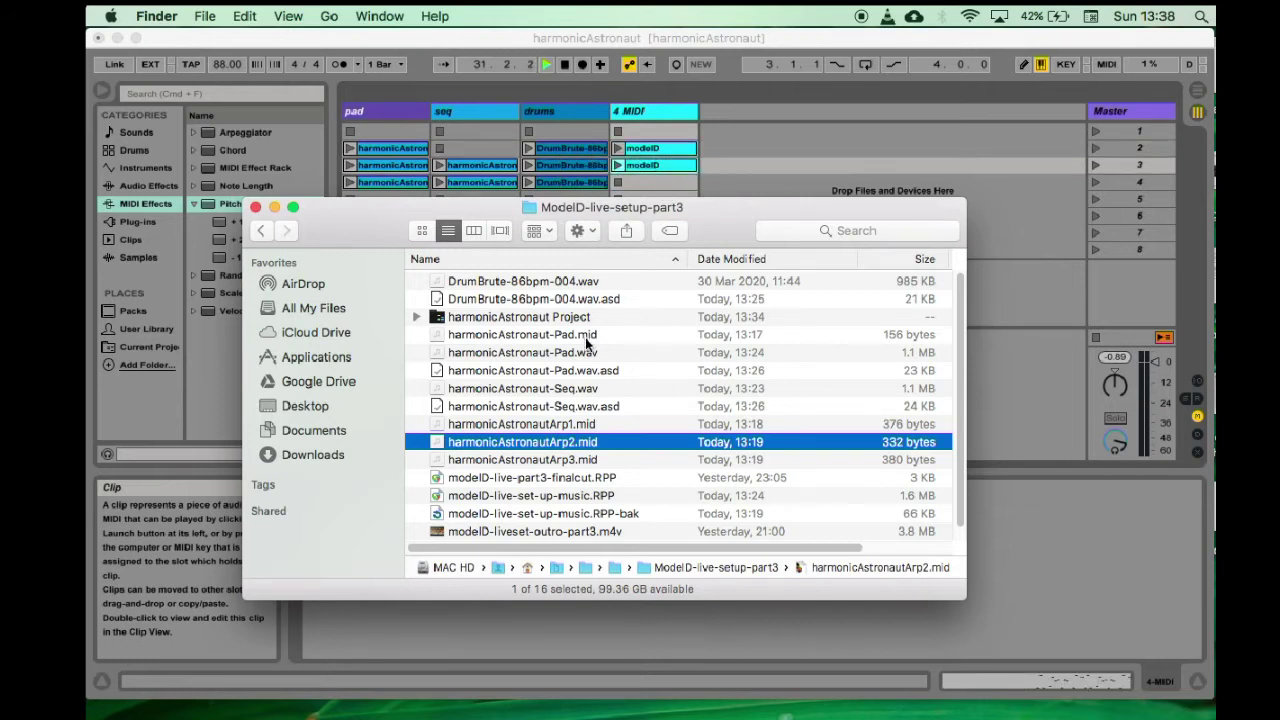
left_click(527, 462)
left_click_drag(527, 462, 657, 180)
left_click(732, 169)
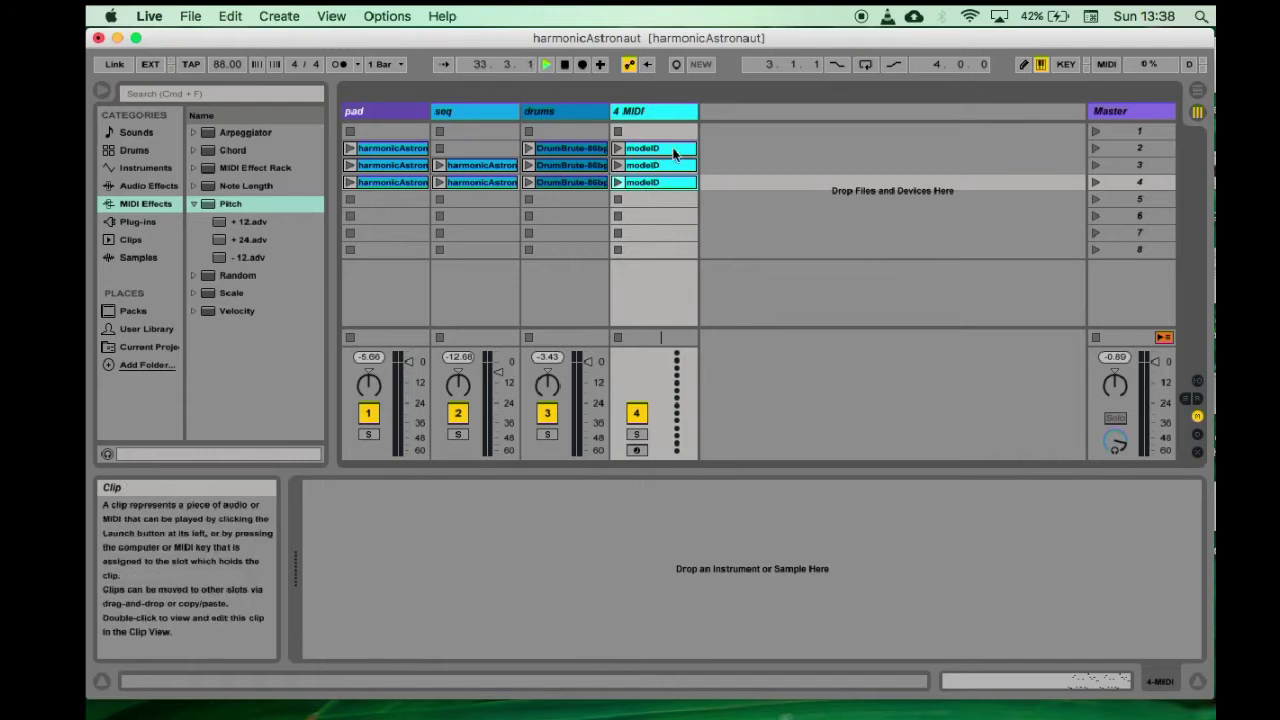
Rename the new MIDI track as modelD.
right_click(647, 113)
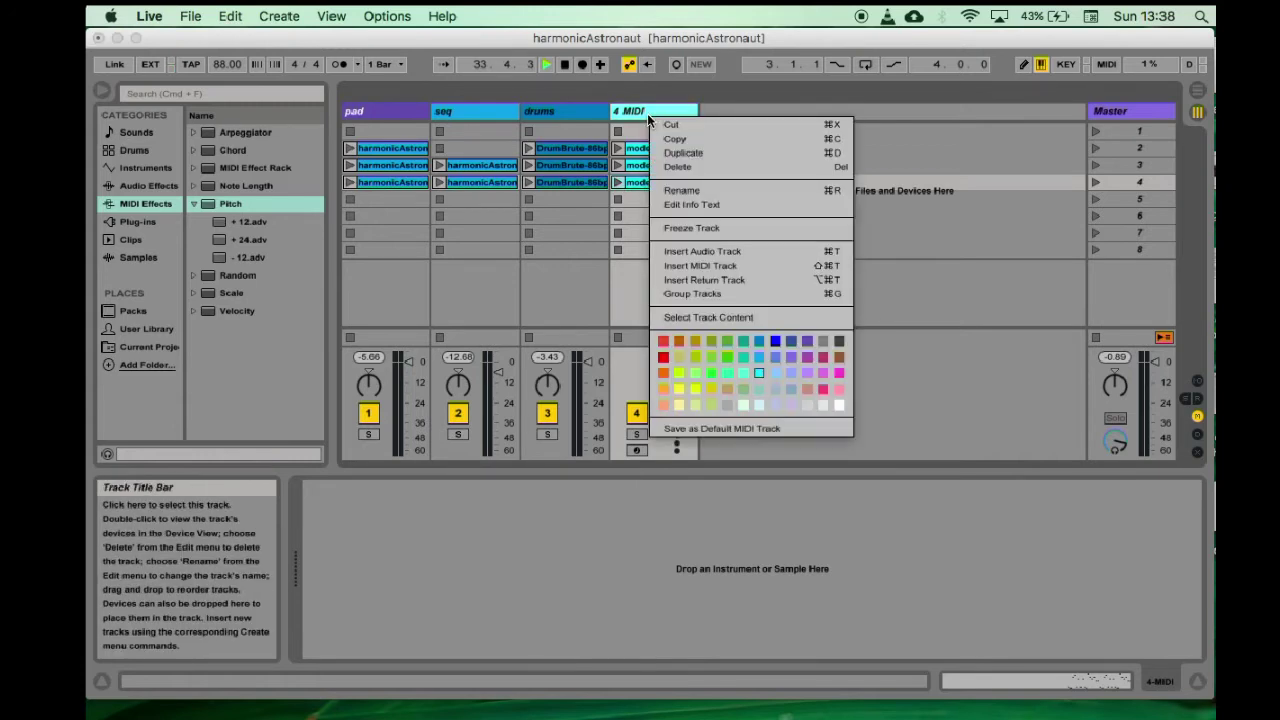
left_click(681, 189)
type("modelD")
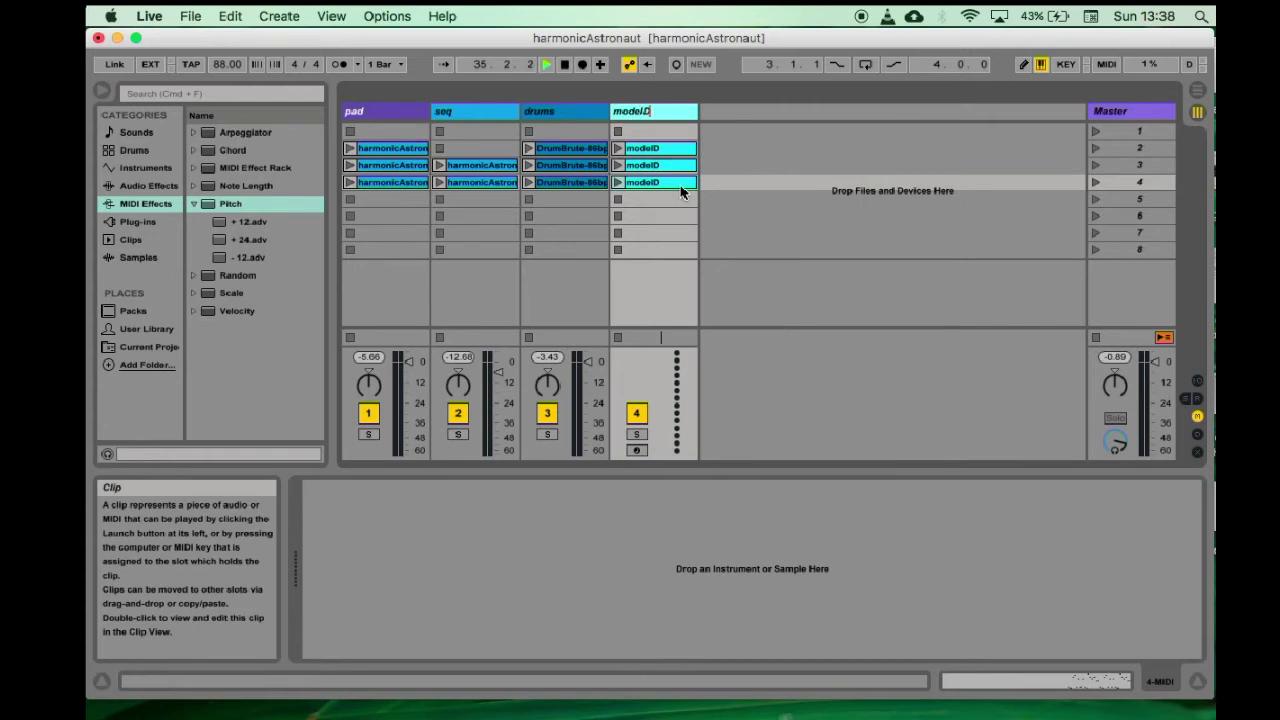
key("Return")
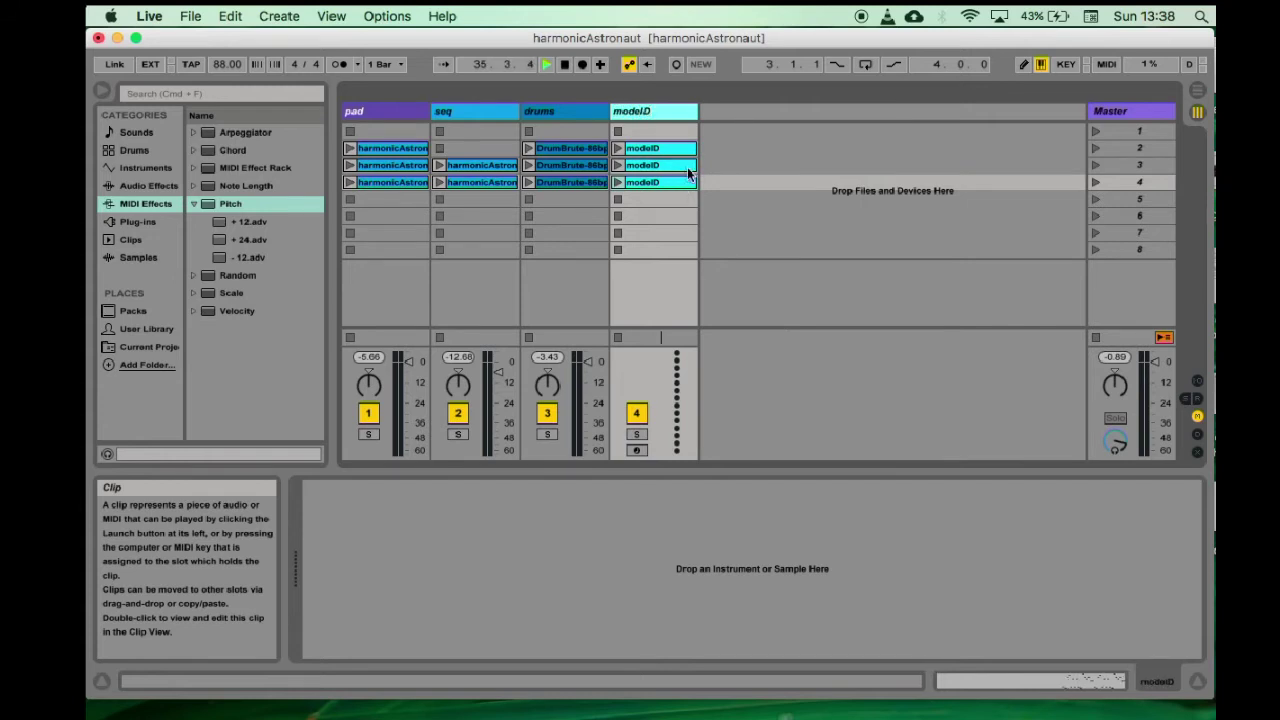
Recolour the modelD clip in scene 3 medium blue and the one in scene 4 dark blue.
left_click(683, 168)
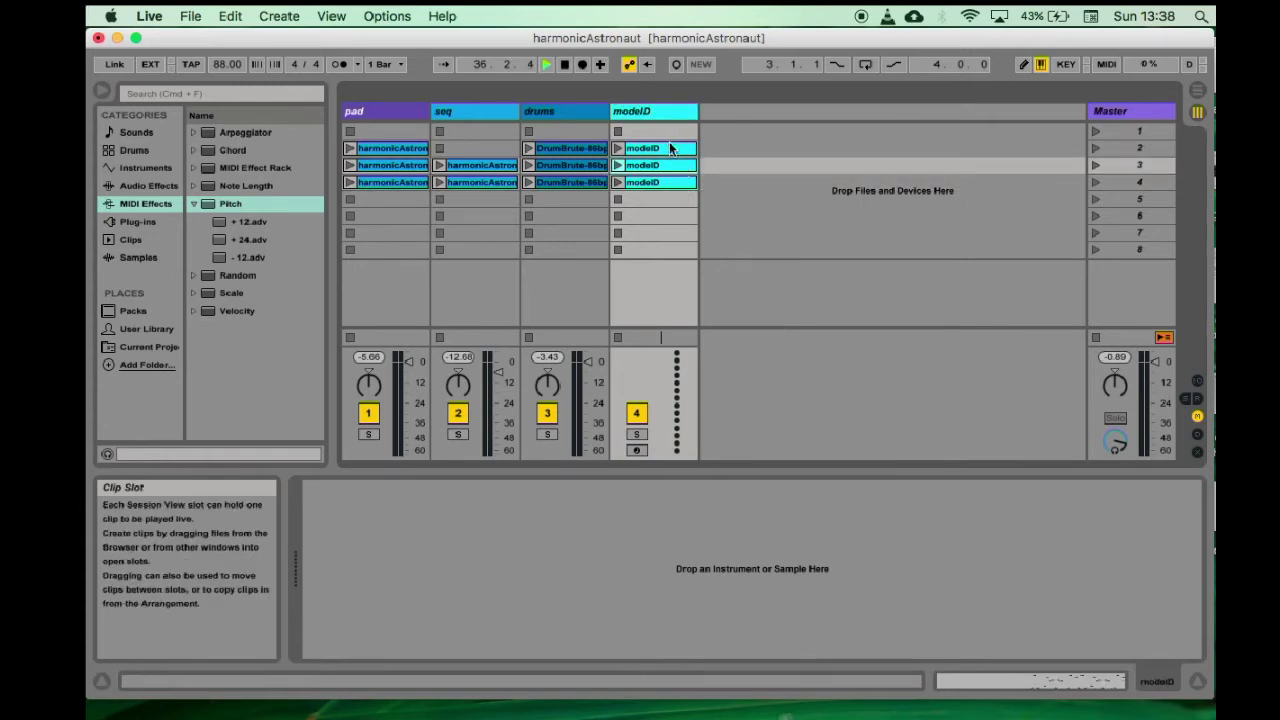
right_click(671, 168)
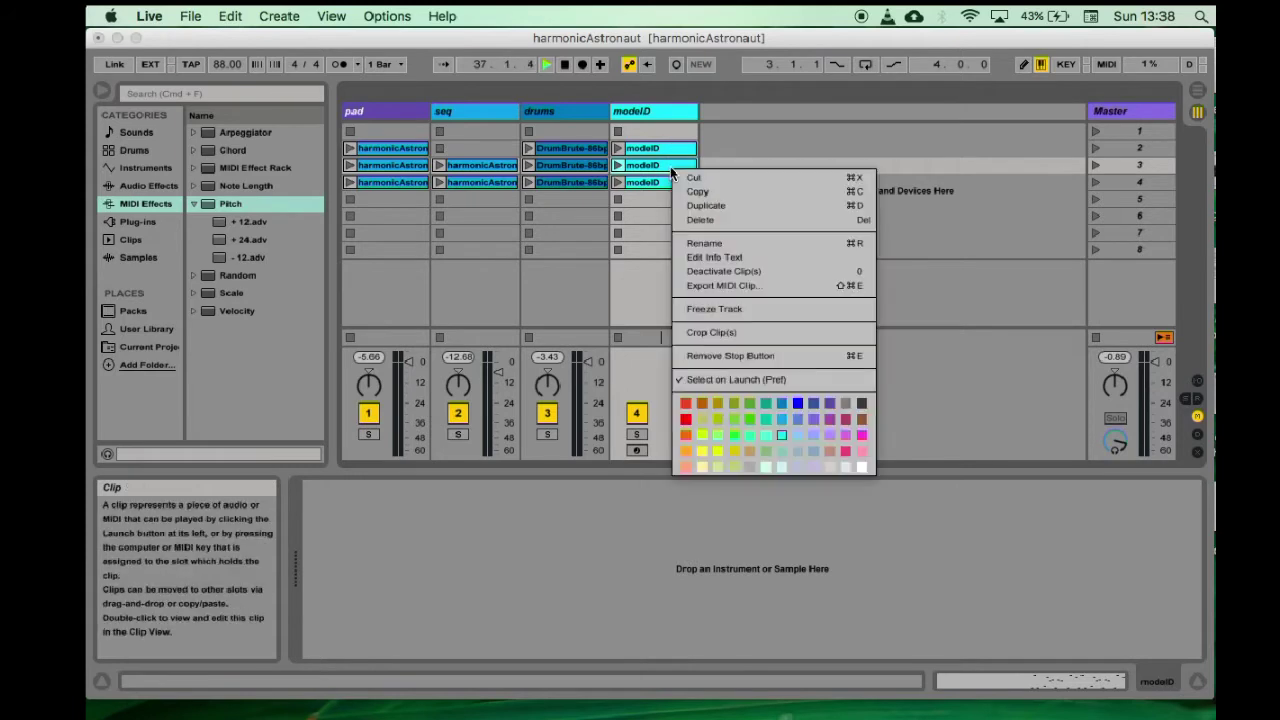
left_click(786, 422)
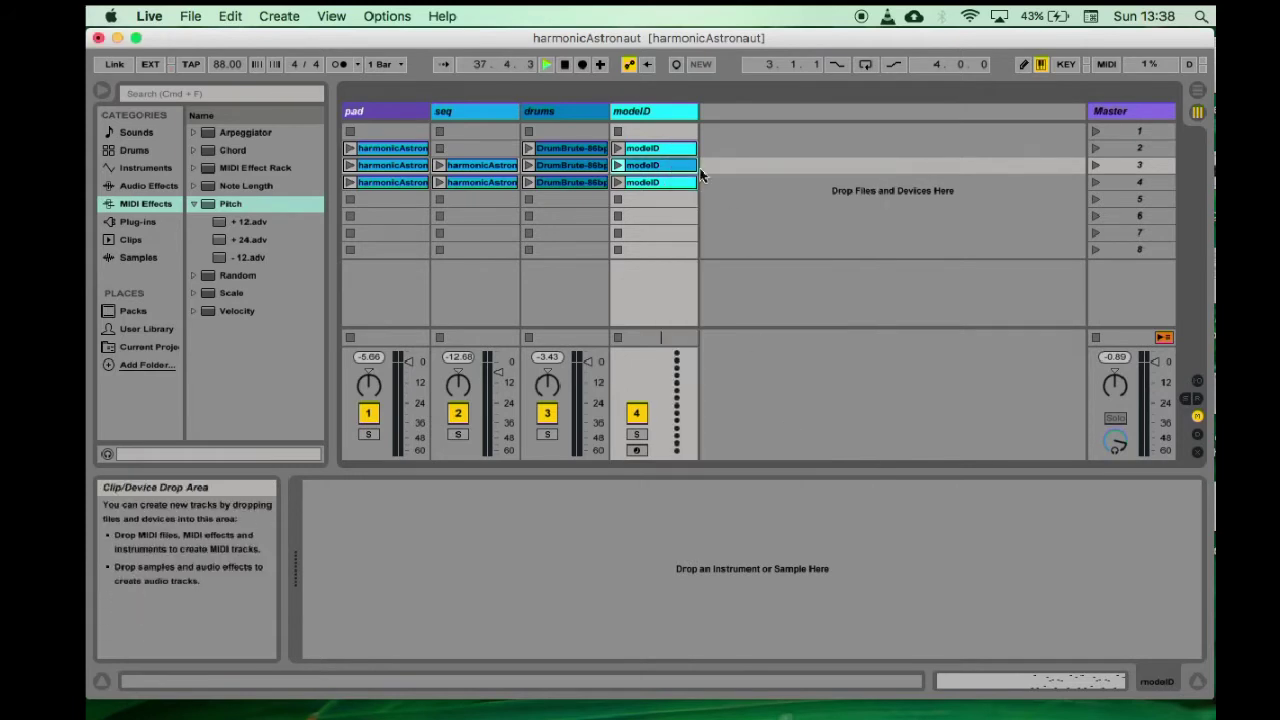
left_click(660, 184)
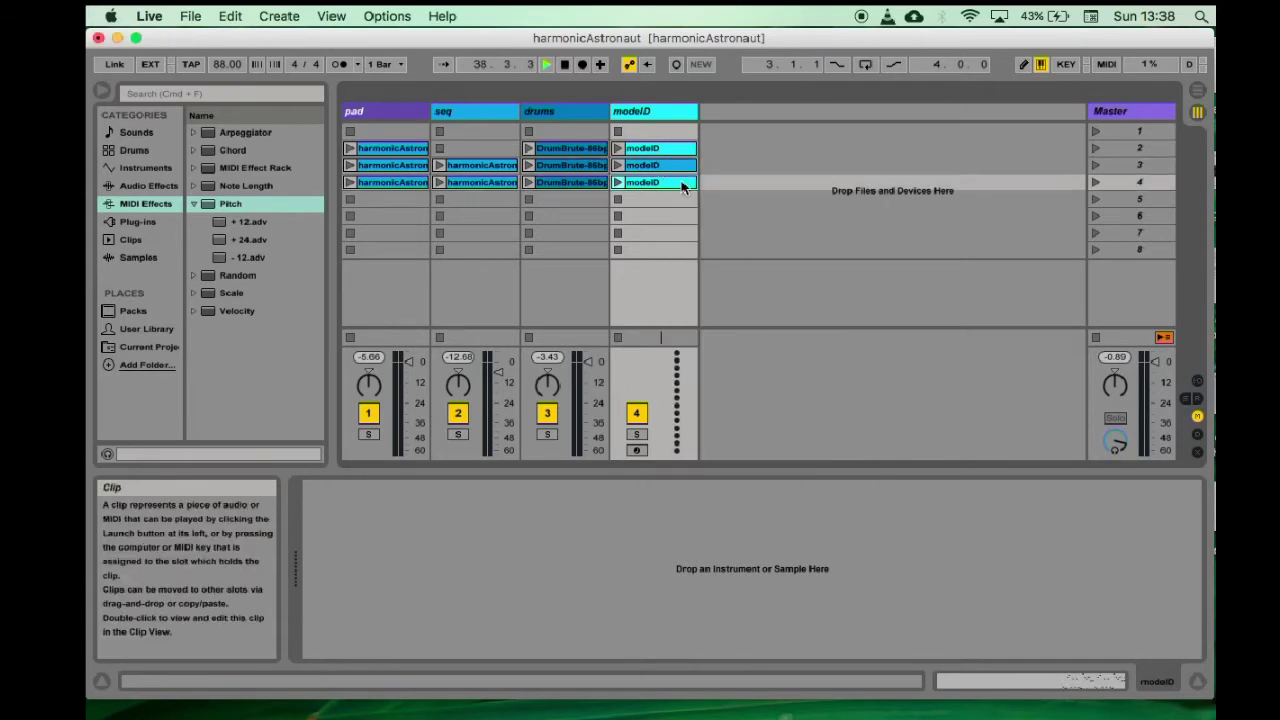
right_click(682, 186)
left_click(803, 425)
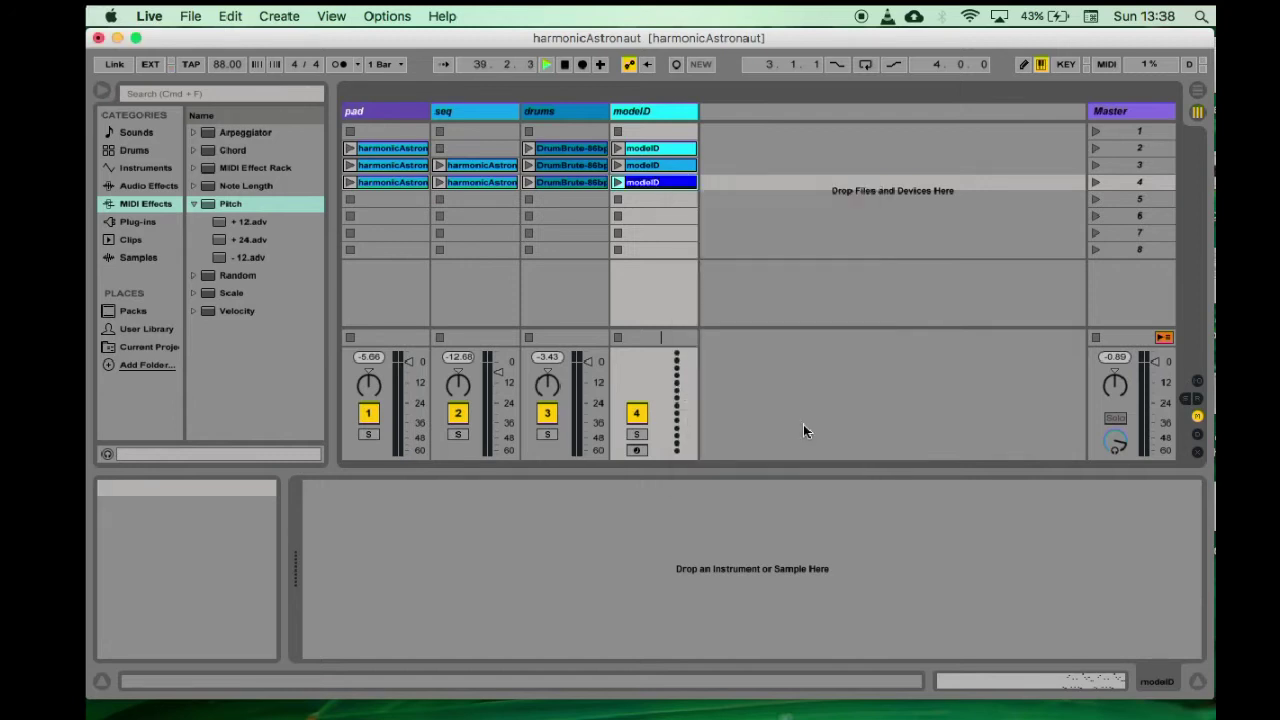
left_click(789, 251)
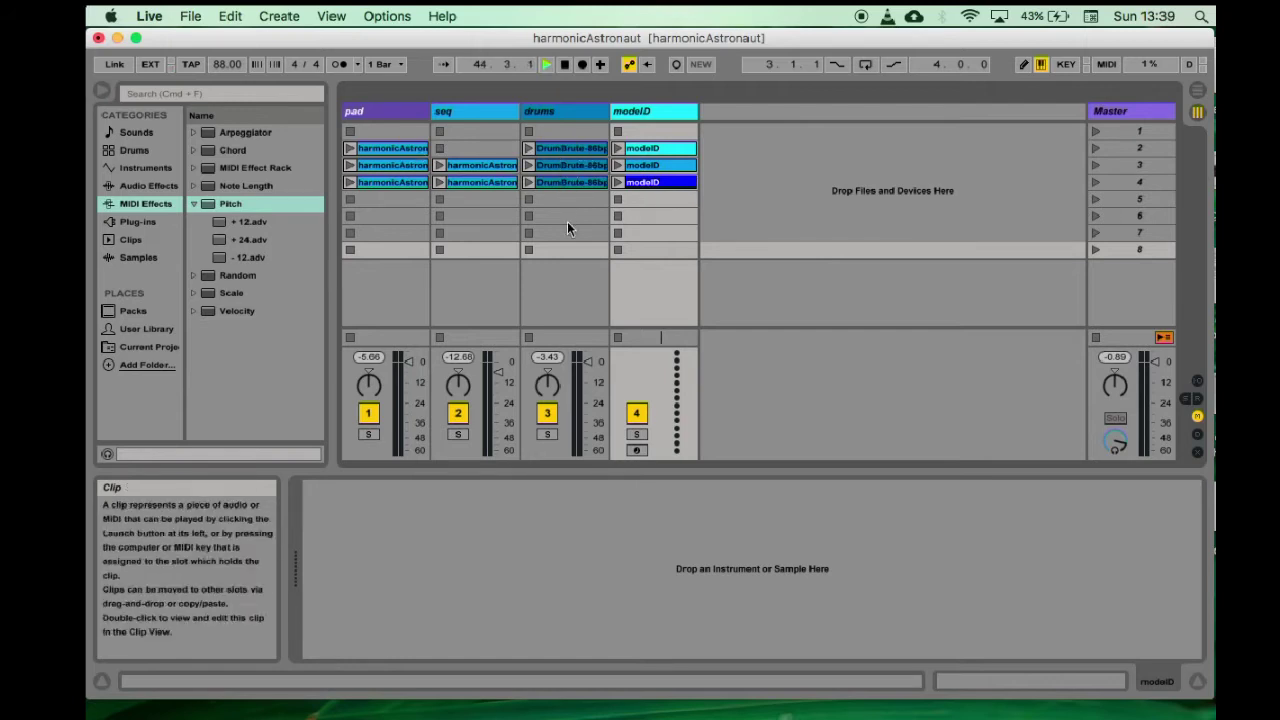
View the notes of the scene 2 modelD clip and set the scene 3 clip's start and loop position to bar 3, two bars long.
left_click(658, 148)
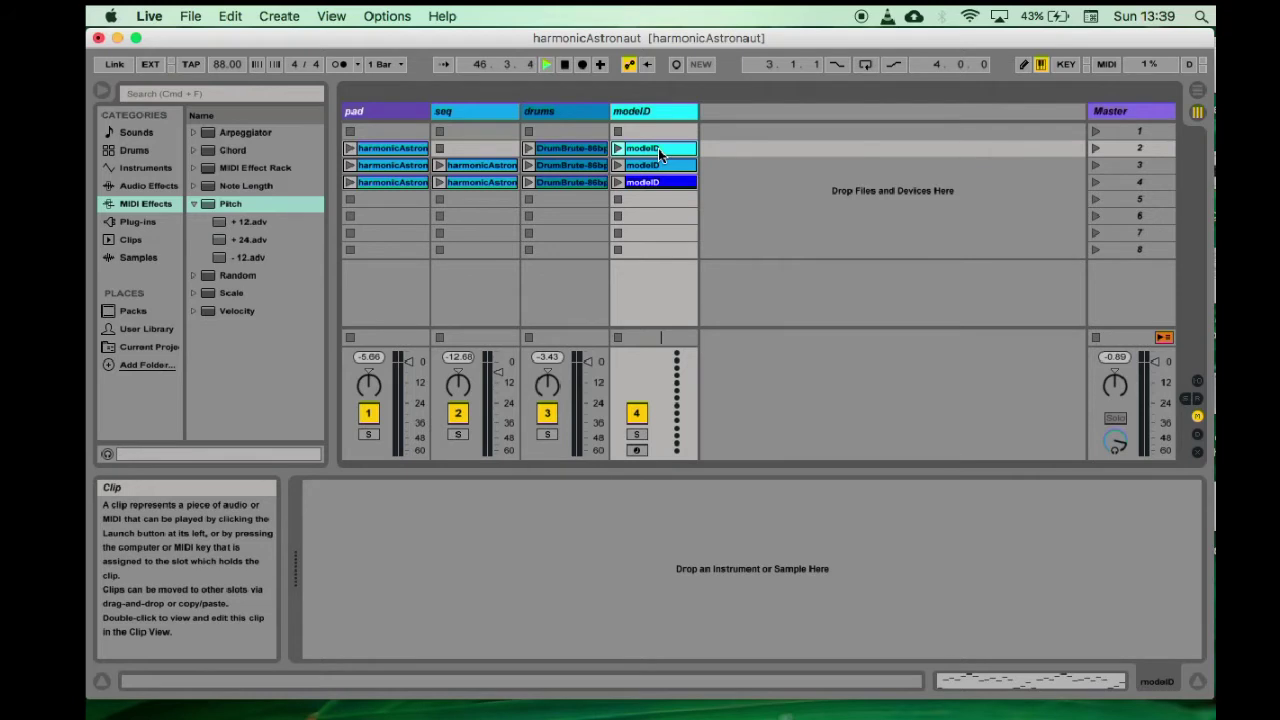
double_click(658, 148)
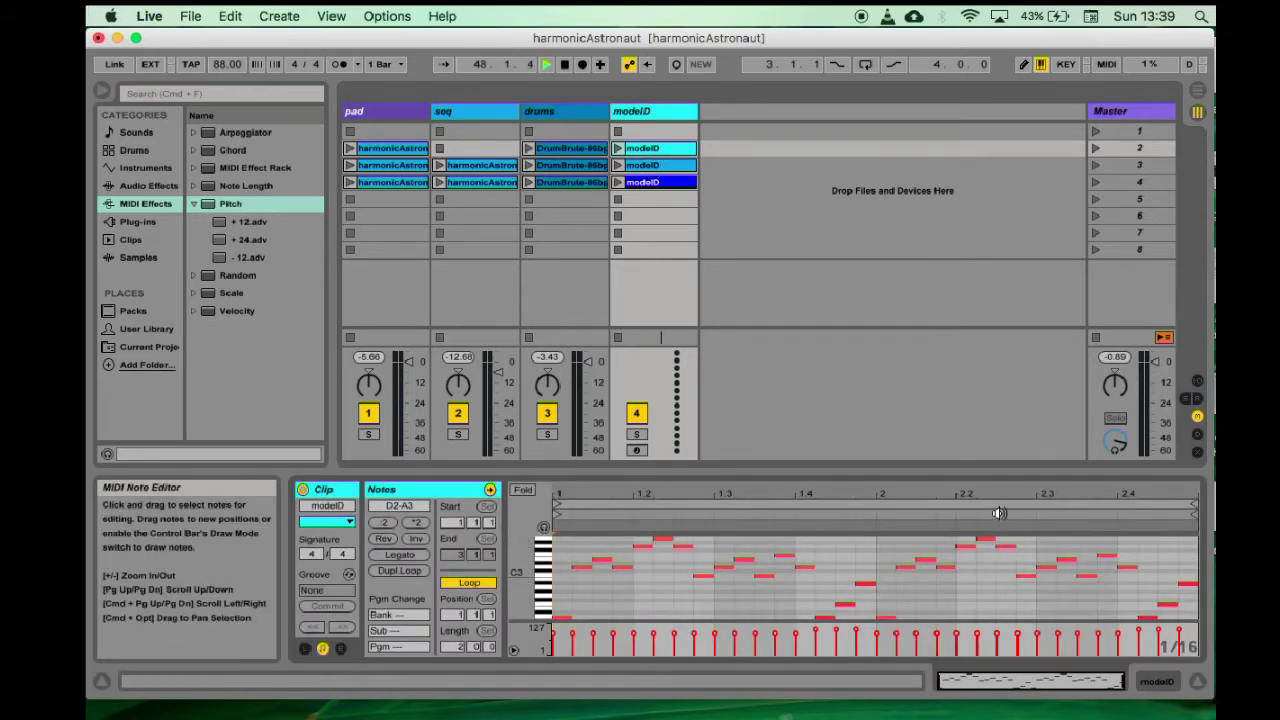
left_click(660, 167)
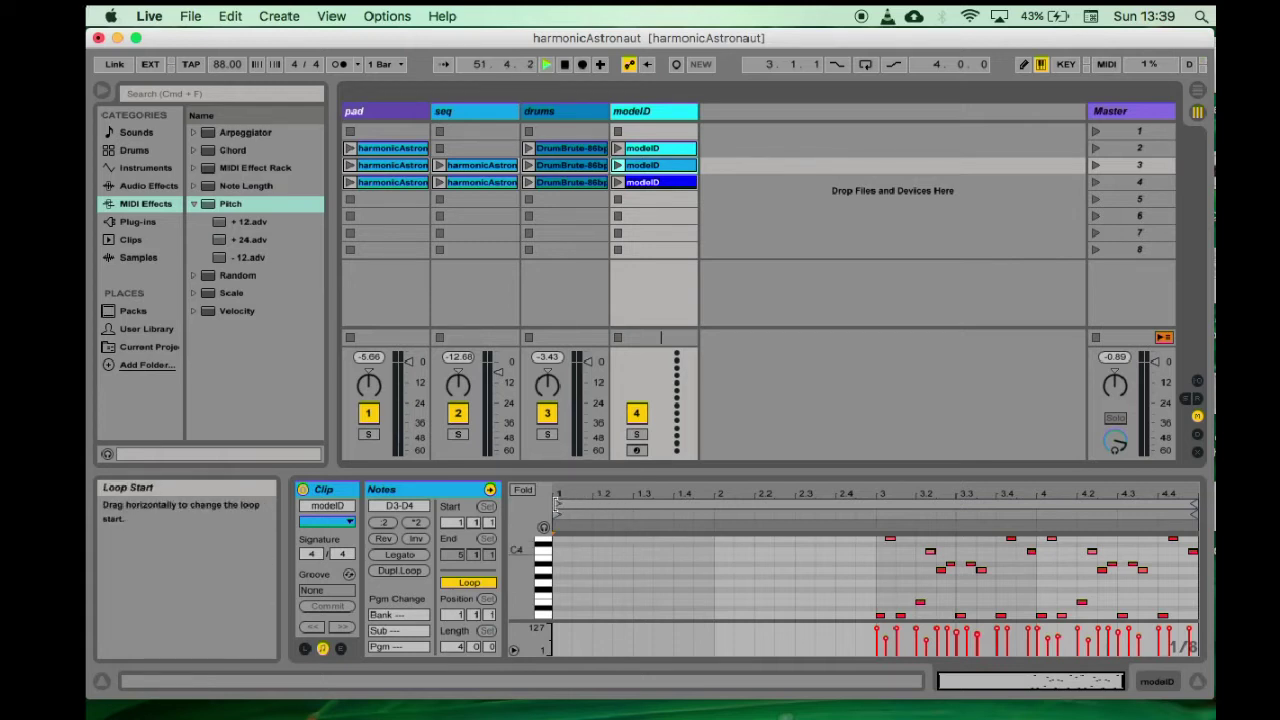
left_click_drag(570, 508, 876, 522)
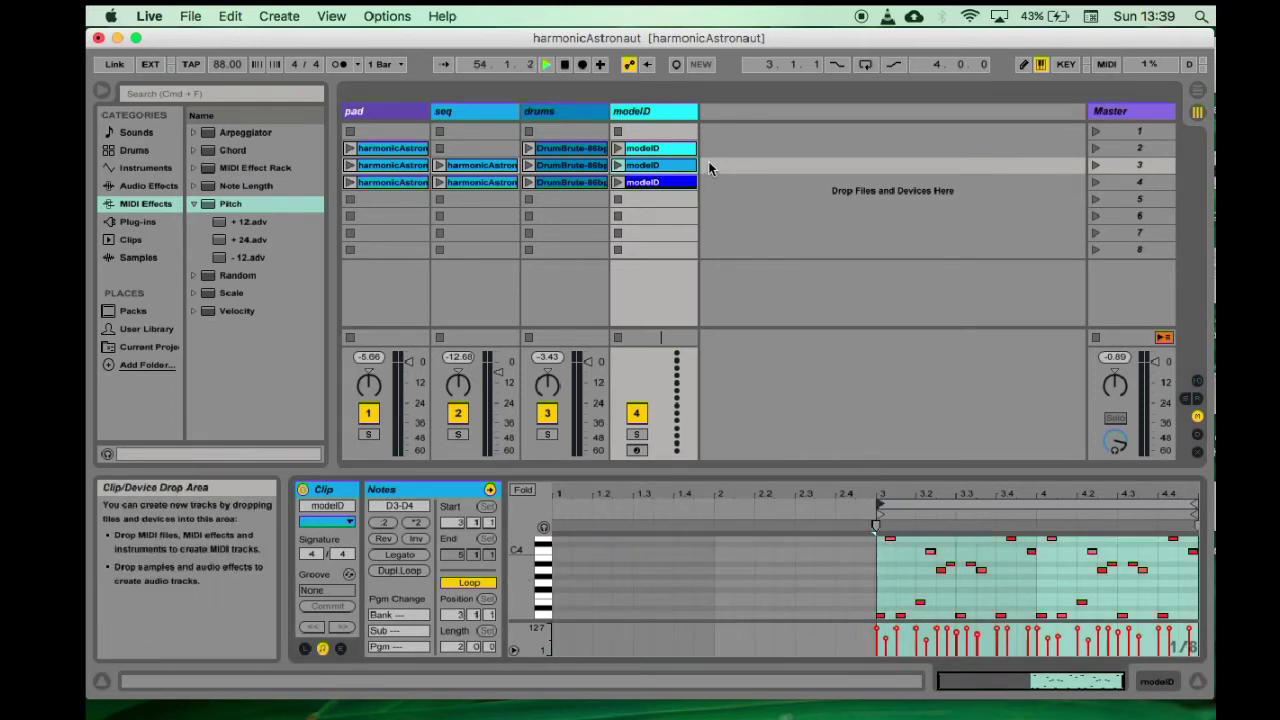
Set the start and loop position of the modelD clip in scene 4 to bar 5, with a two-bar loop.
left_click(657, 182)
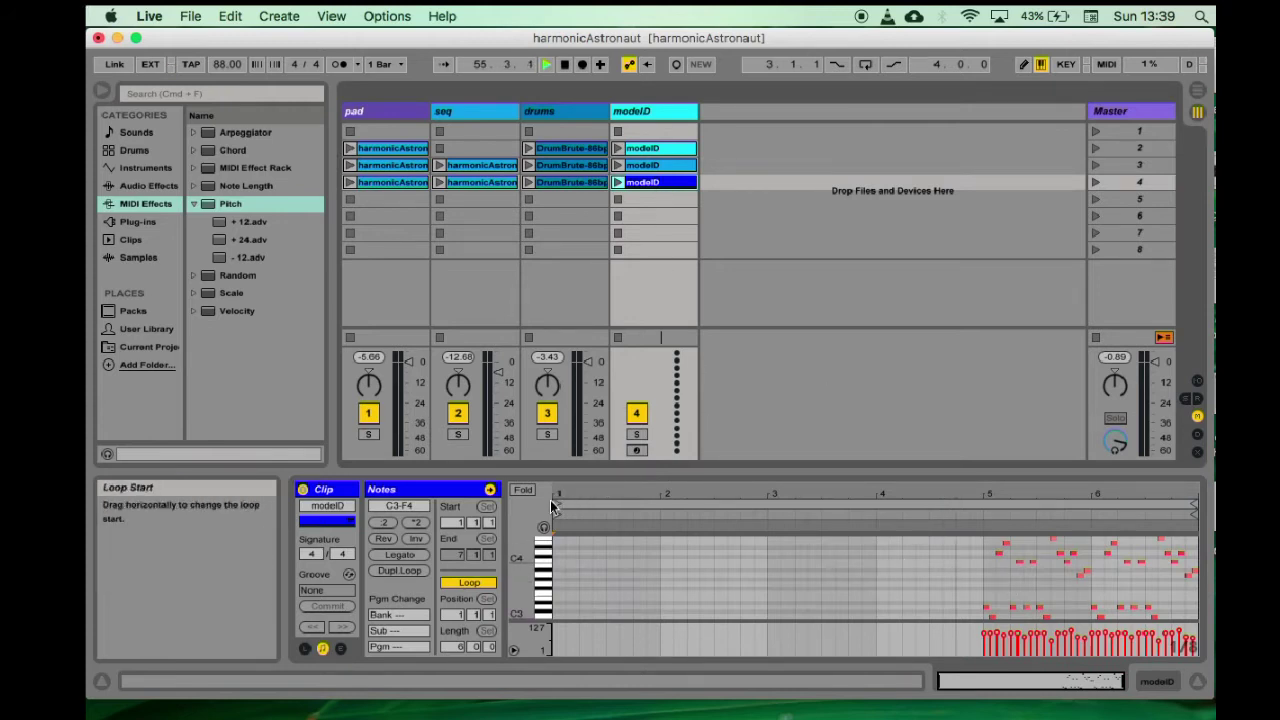
mouse_move(556, 503)
left_mouse_down()
mouse_move(987, 521)
mouse_move(984, 510)
left_mouse_up()
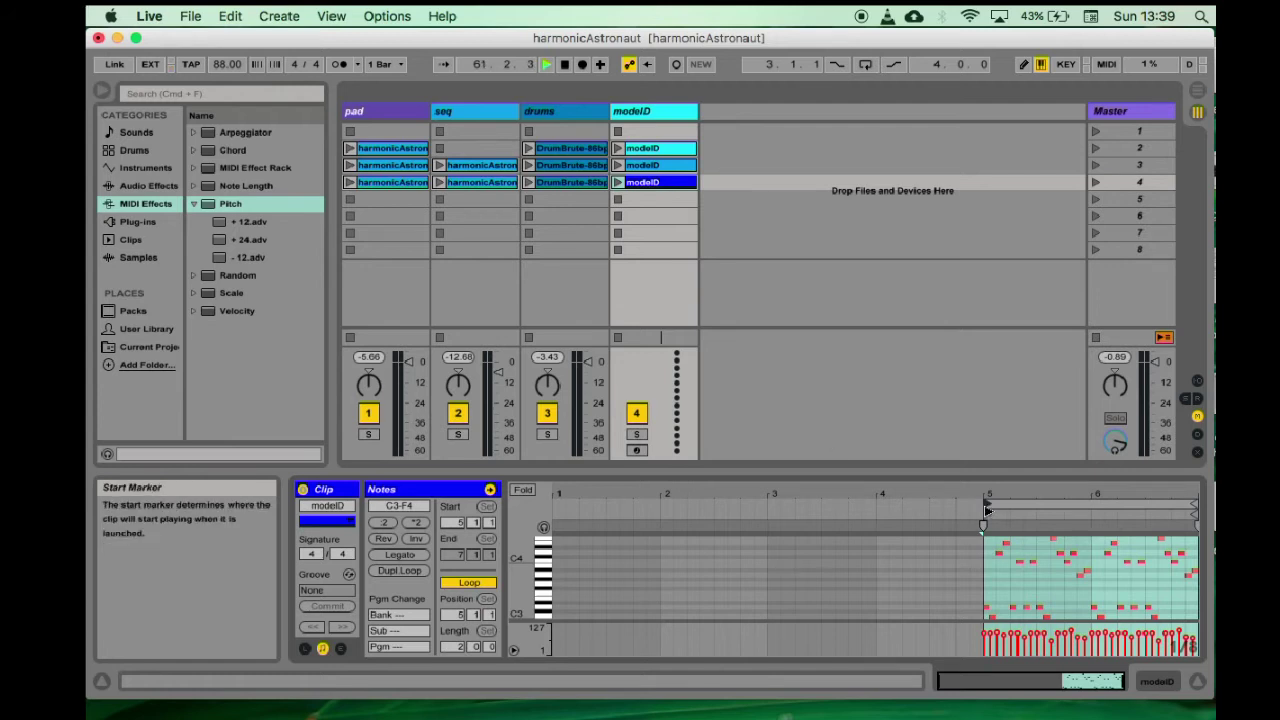
mouse_move(1000, 508)
left_mouse_down()
mouse_move(1096, 505)
mouse_move(1002, 505)
mouse_move(1026, 505)
mouse_move(979, 490)
left_mouse_up()
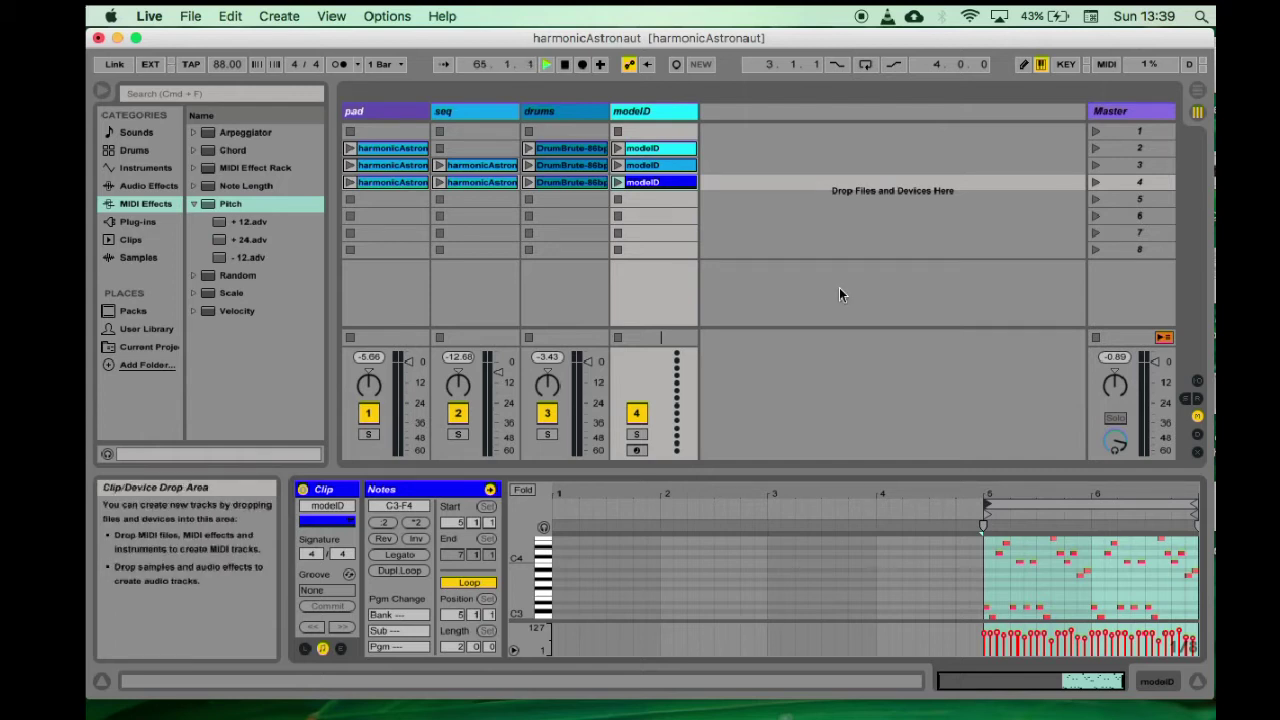
Add the Pitch MIDI effect to the modelD track with its transposition at 0 st, and select scene 2's modelD clip.
left_click(649, 347)
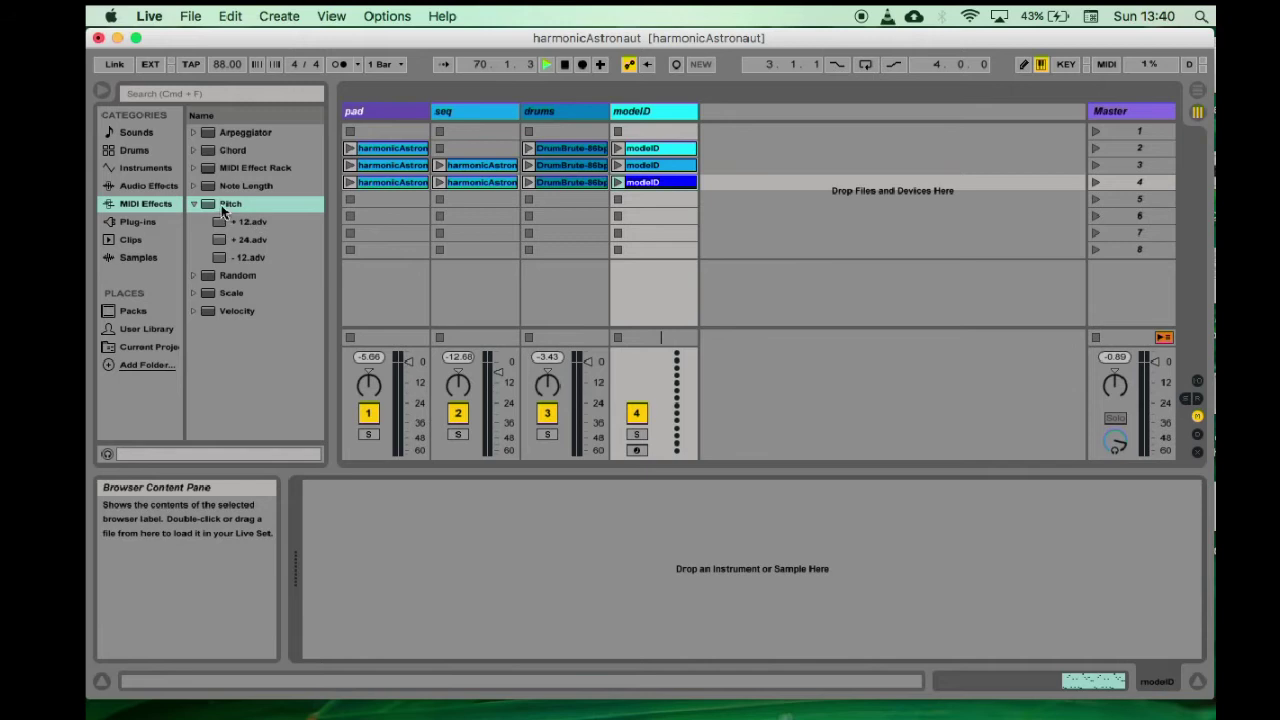
left_click_drag(237, 205, 418, 590)
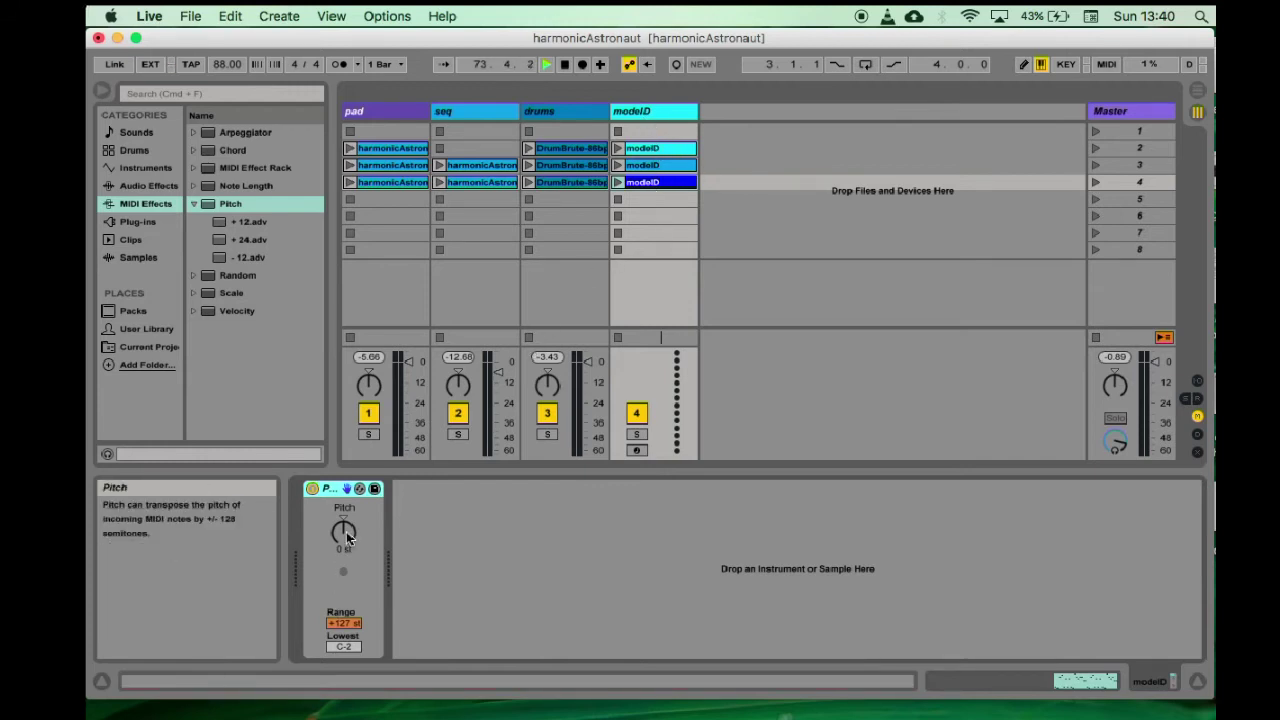
mouse_move(341, 538)
left_mouse_down()
mouse_move(341, 562)
mouse_move(341, 536)
left_mouse_up()
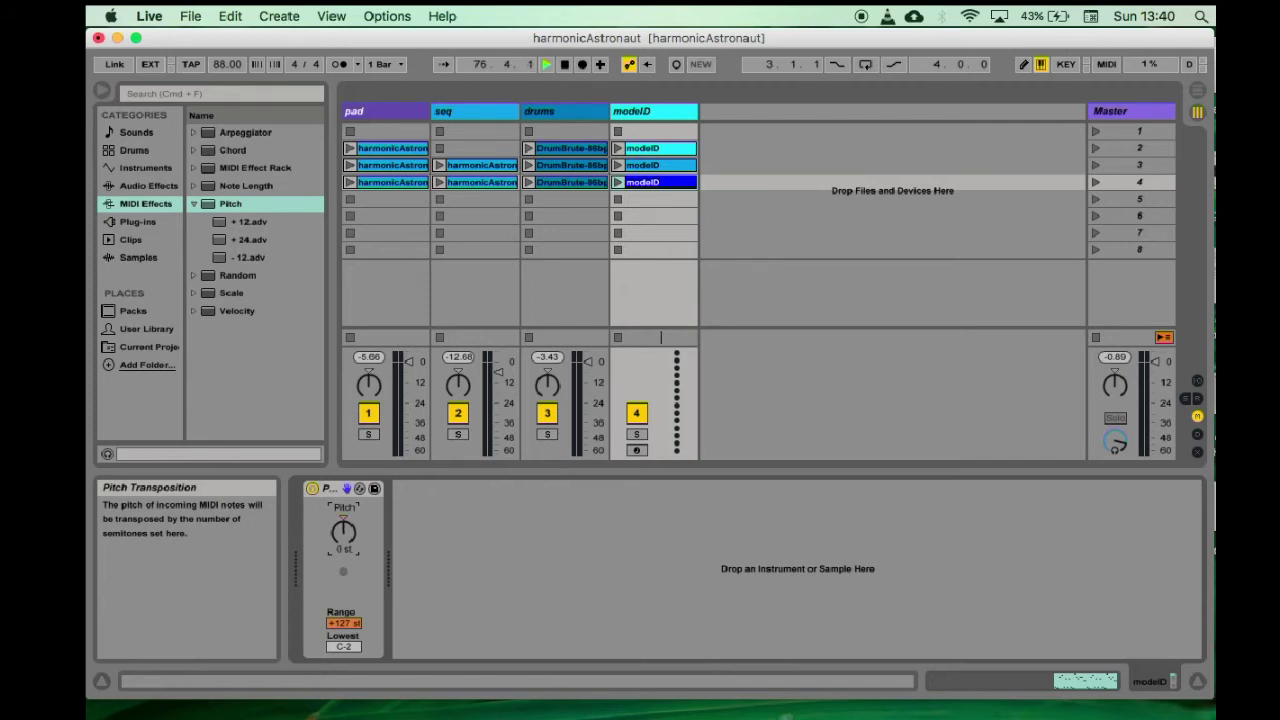
left_click(655, 148)
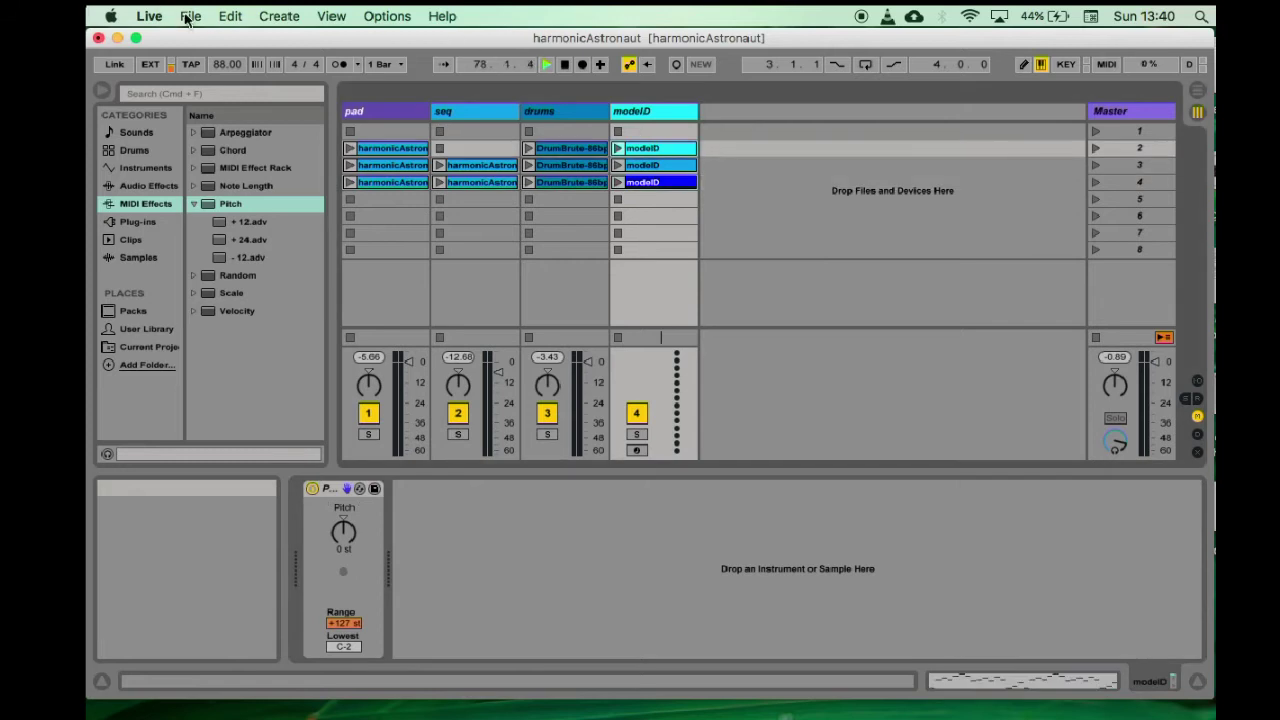
Check the Track and Sync switches of the MODEL D output port in the Link/MIDI preferences.
mouse_move(150, 16)
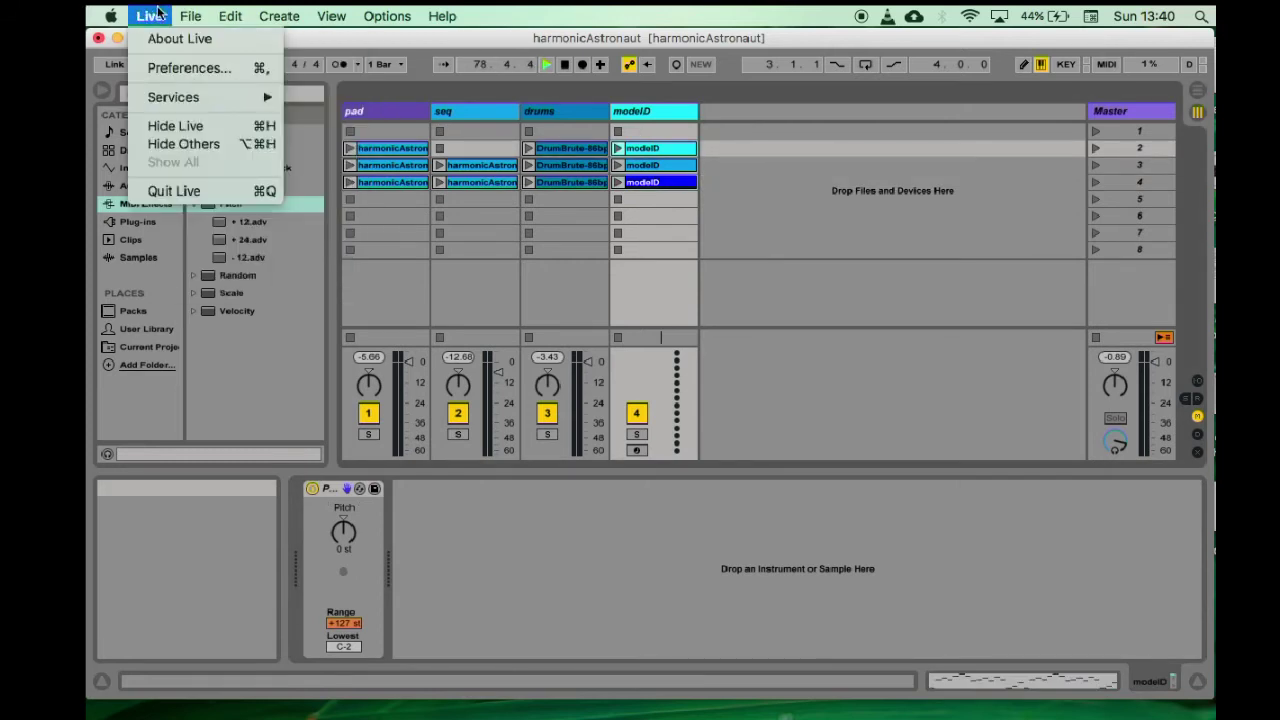
left_click(190, 68)
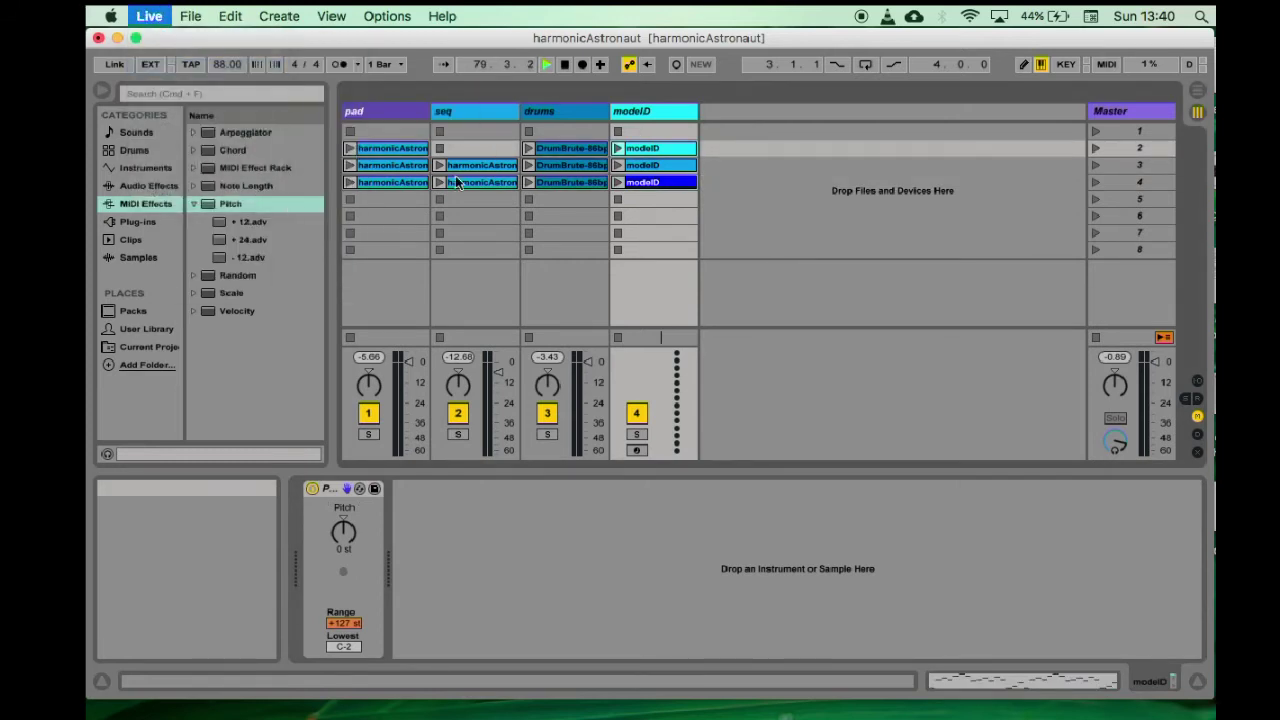
left_click(478, 198)
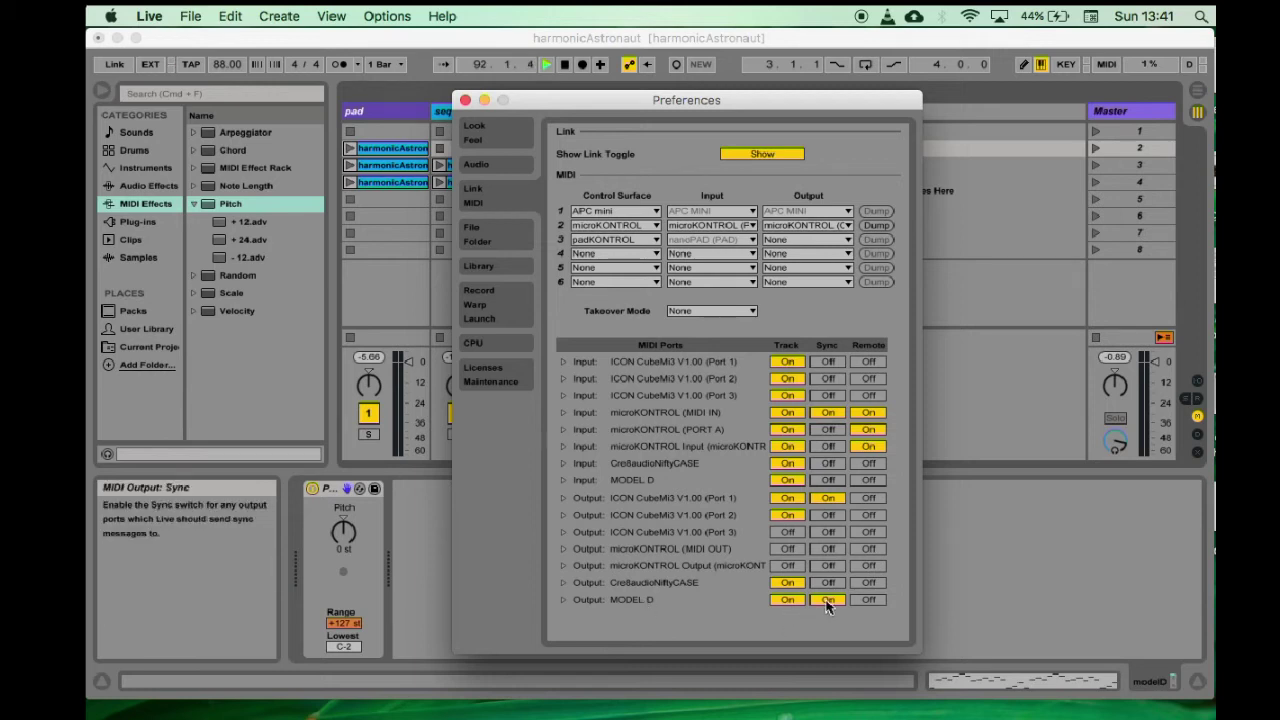
left_click(465, 100)
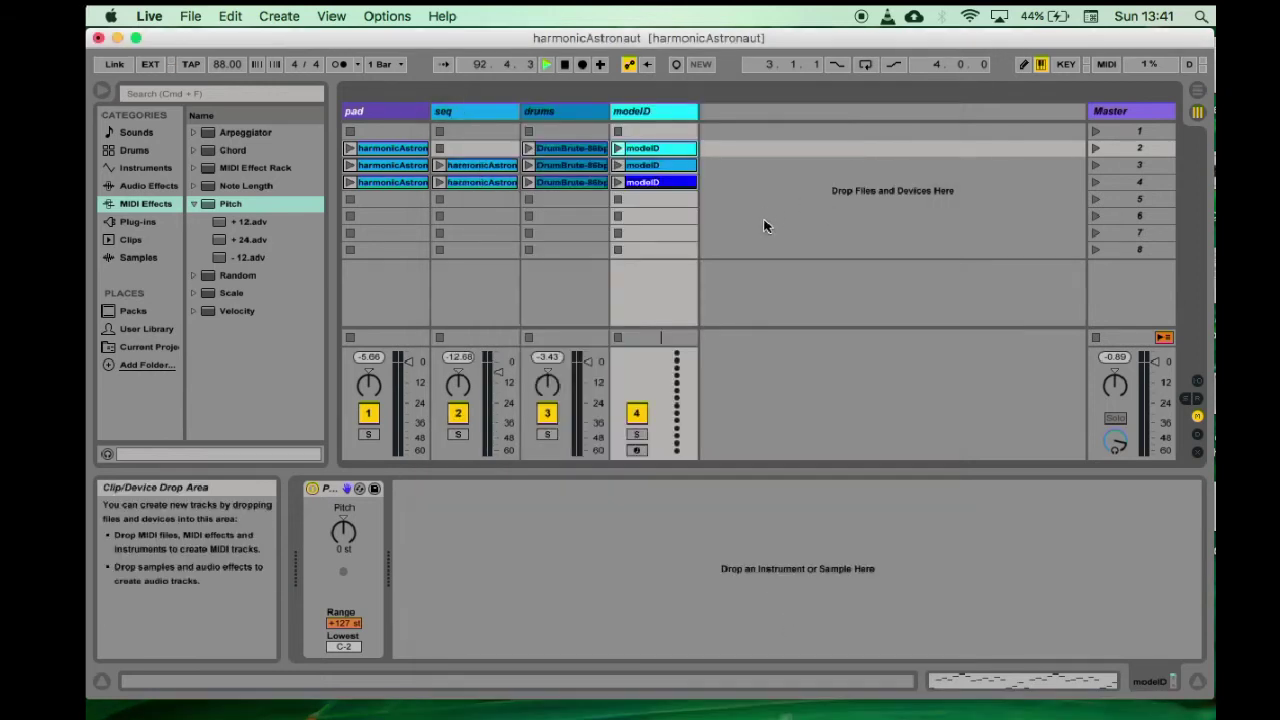
Show the In/Out section and route the modelD track's MIDI output to MODEL D.
left_click(1198, 382)
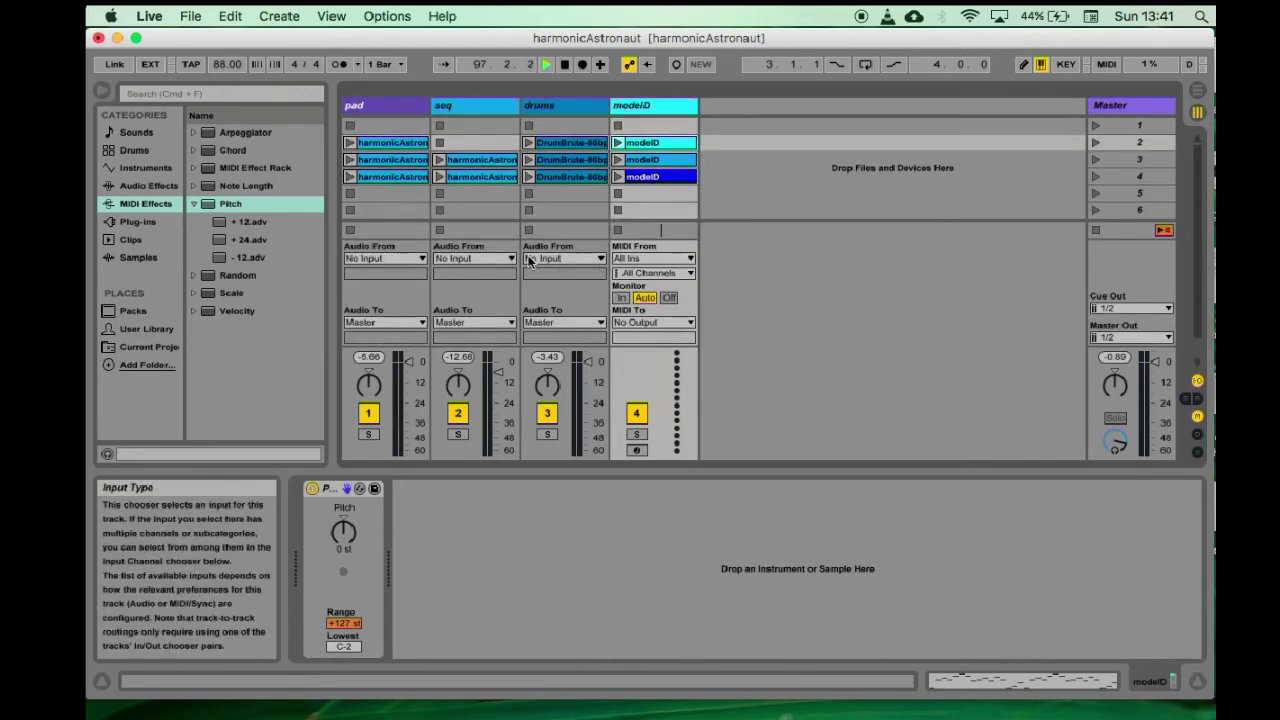
left_click(656, 322)
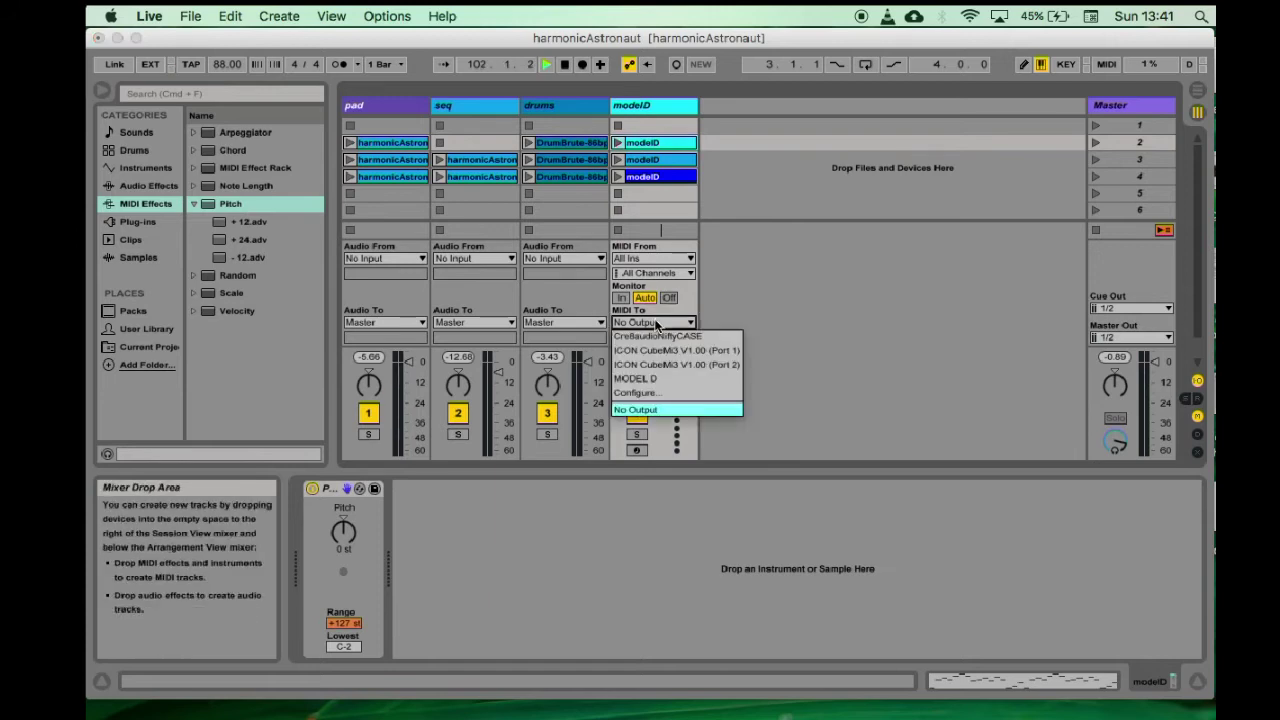
left_click(651, 379)
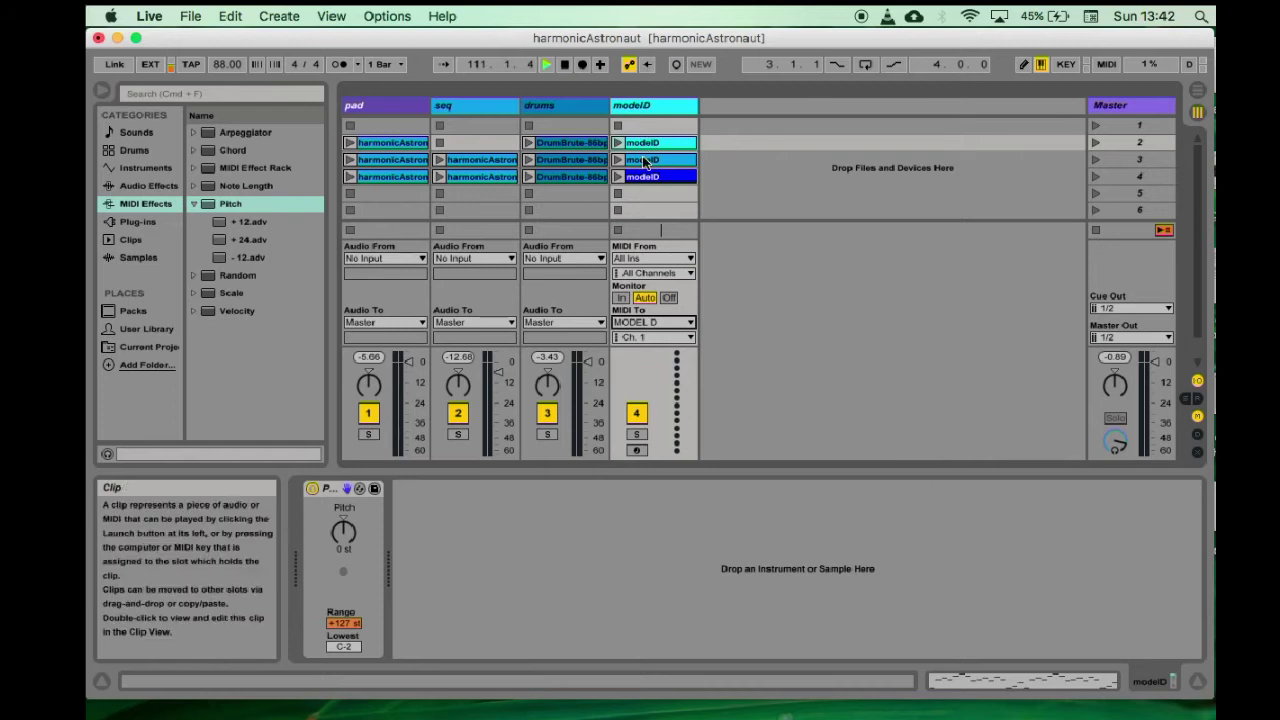
Set the Pitch effect's transposition to -12 st while auditioning the modelD clips of scenes 2, 3 and 4 in turn.
left_click(618, 143)
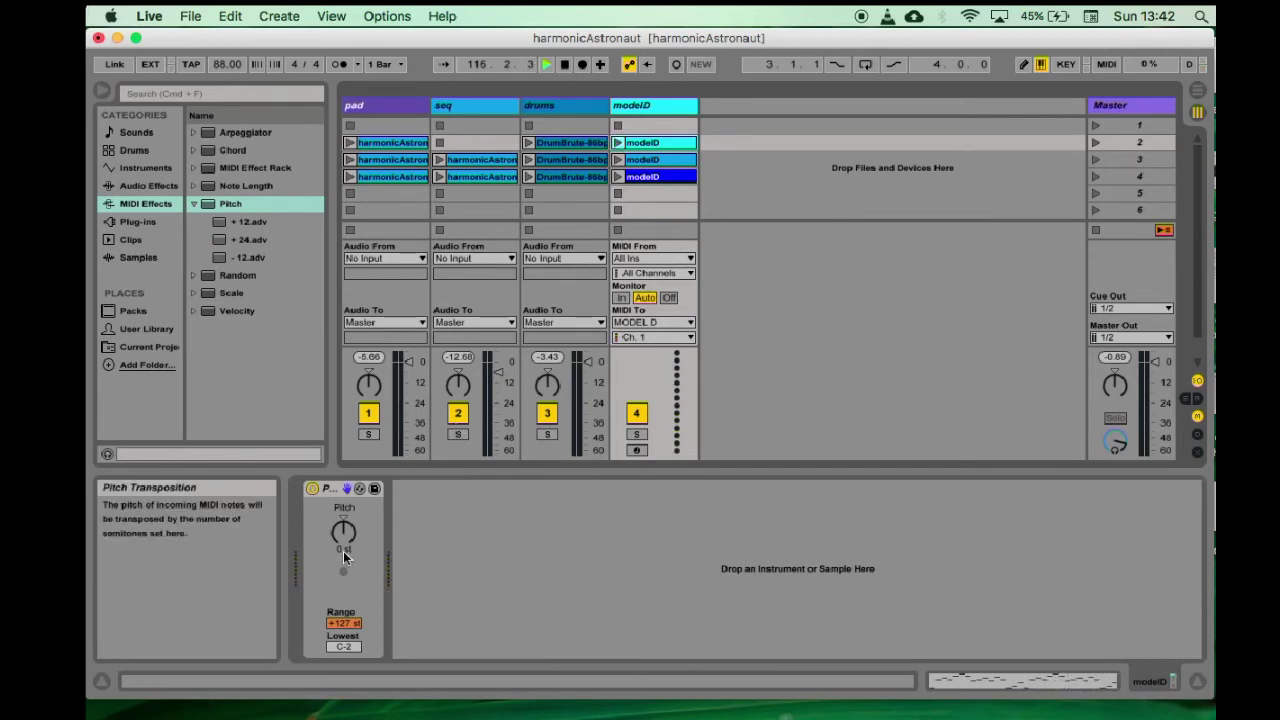
left_click_drag(347, 533, 347, 560)
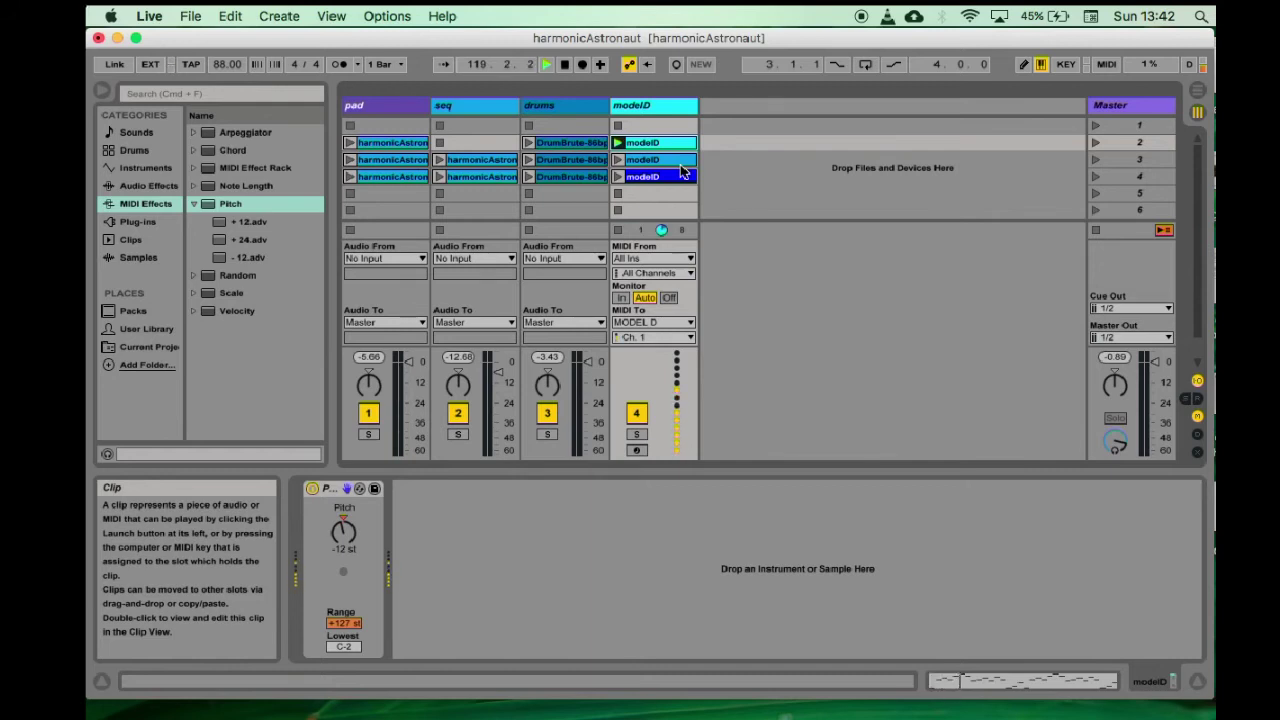
left_click(618, 162)
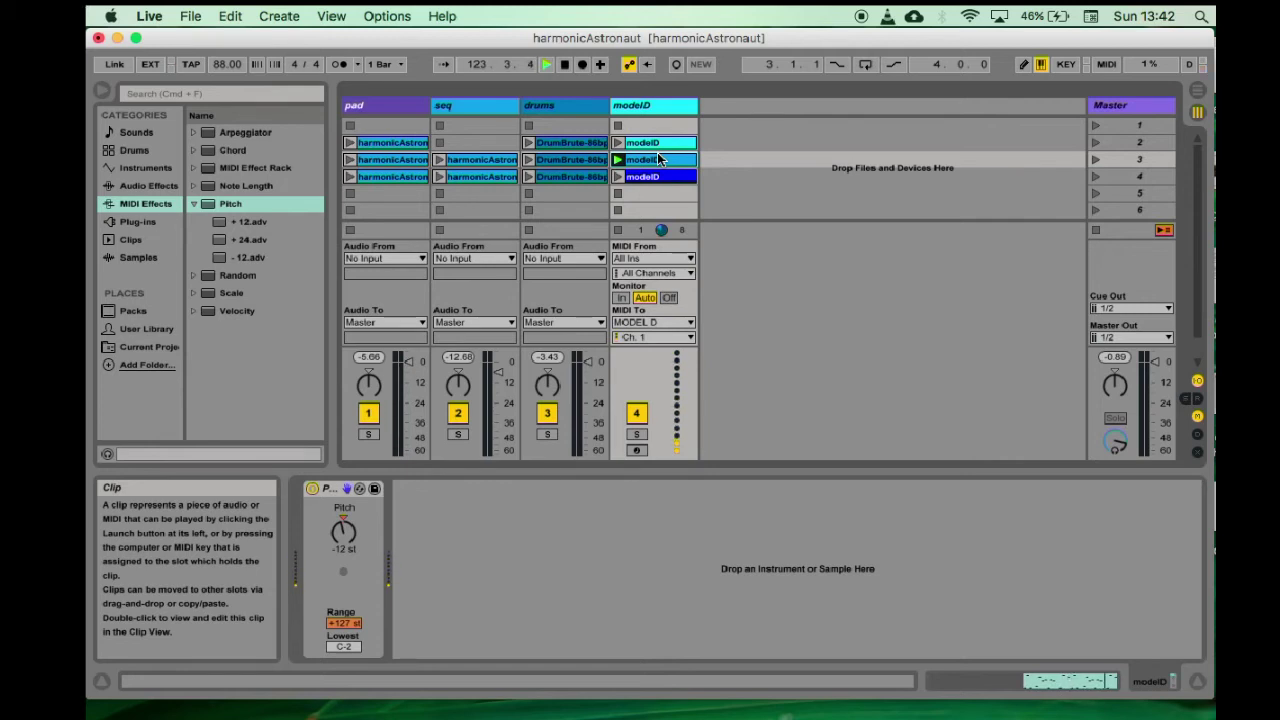
left_click(620, 178)
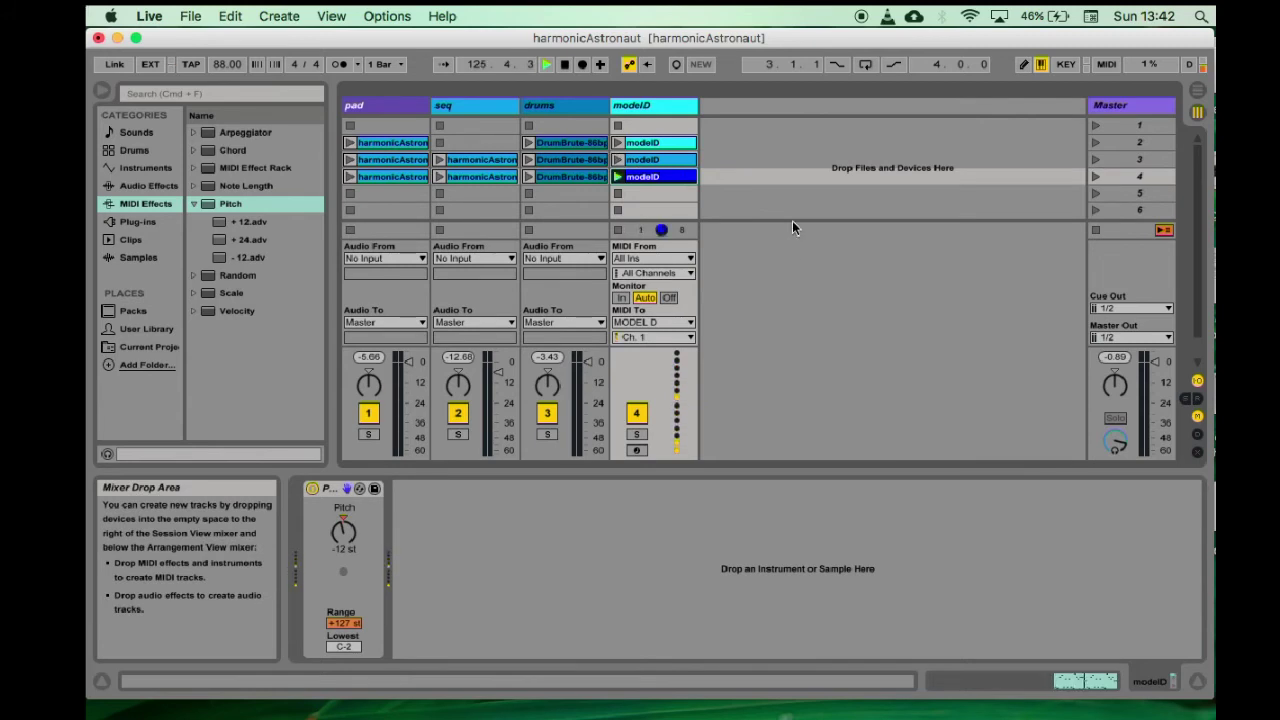
Play scenes 2, 3 and 4 in turn with the In/Out section hidden from scene 3 on, ending with playback and all clips stopped.
left_click(1097, 144)
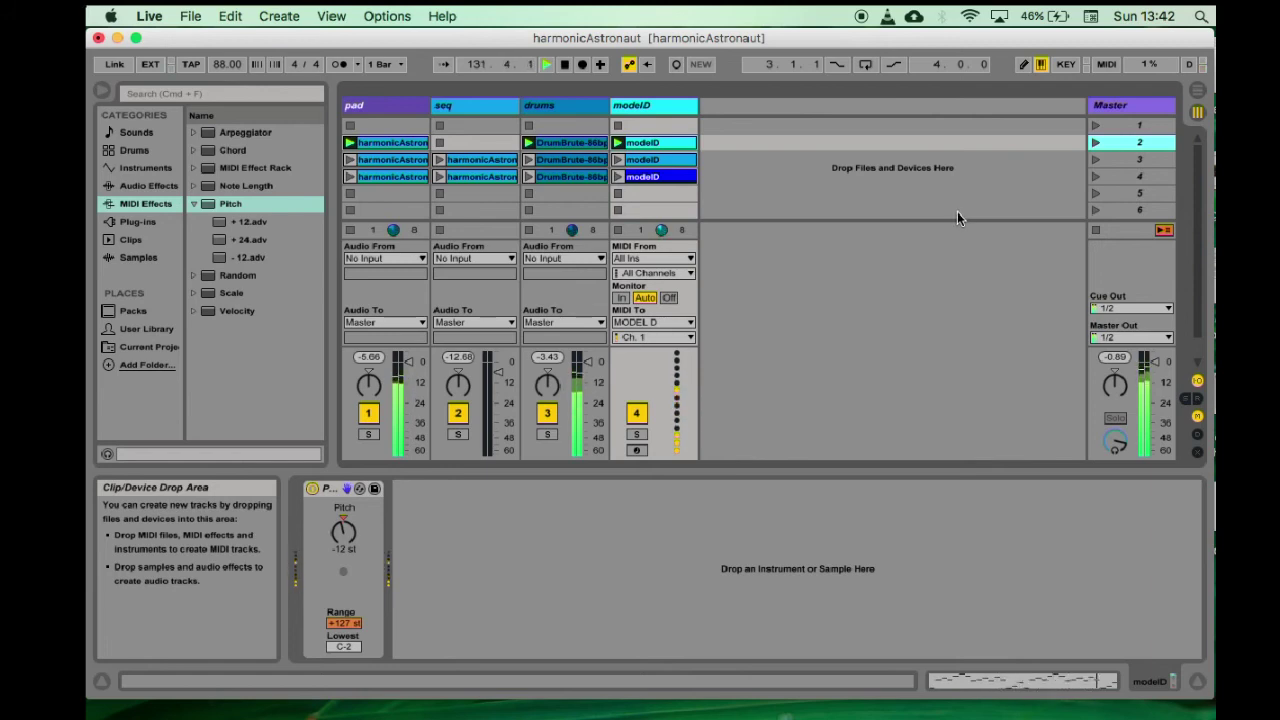
left_click(1095, 160)
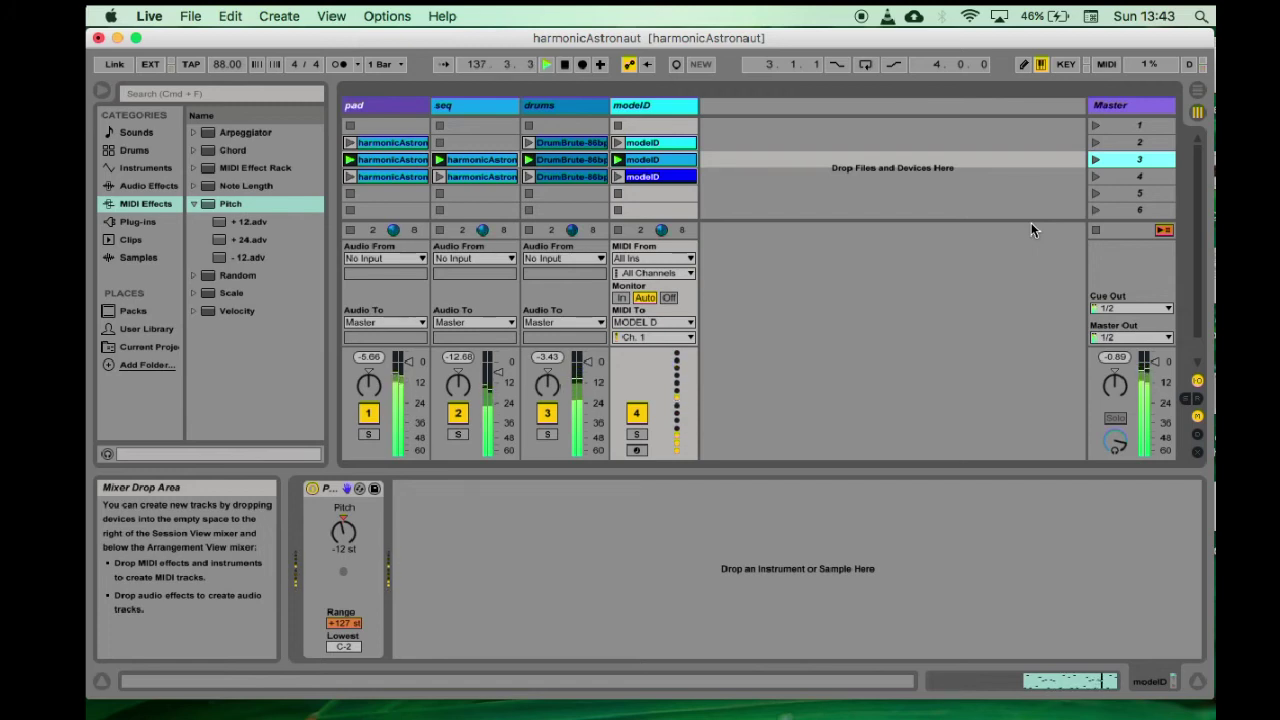
left_click(1197, 382)
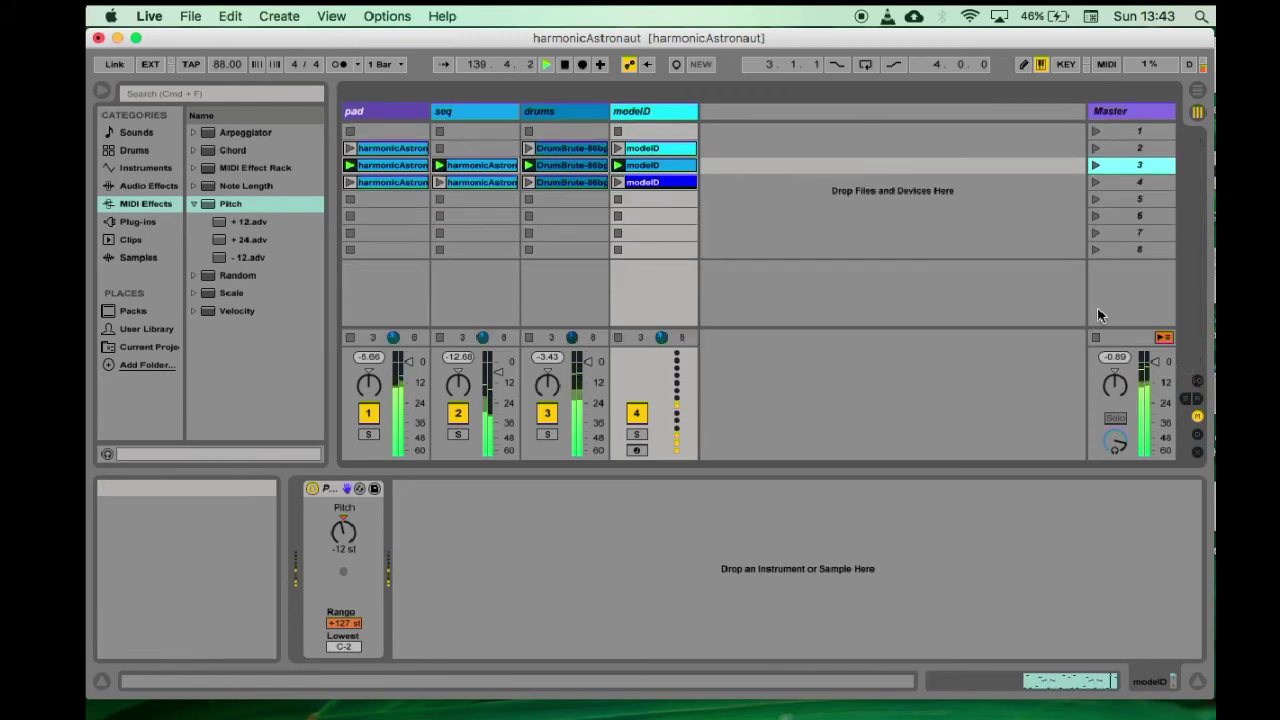
left_click(1096, 183)
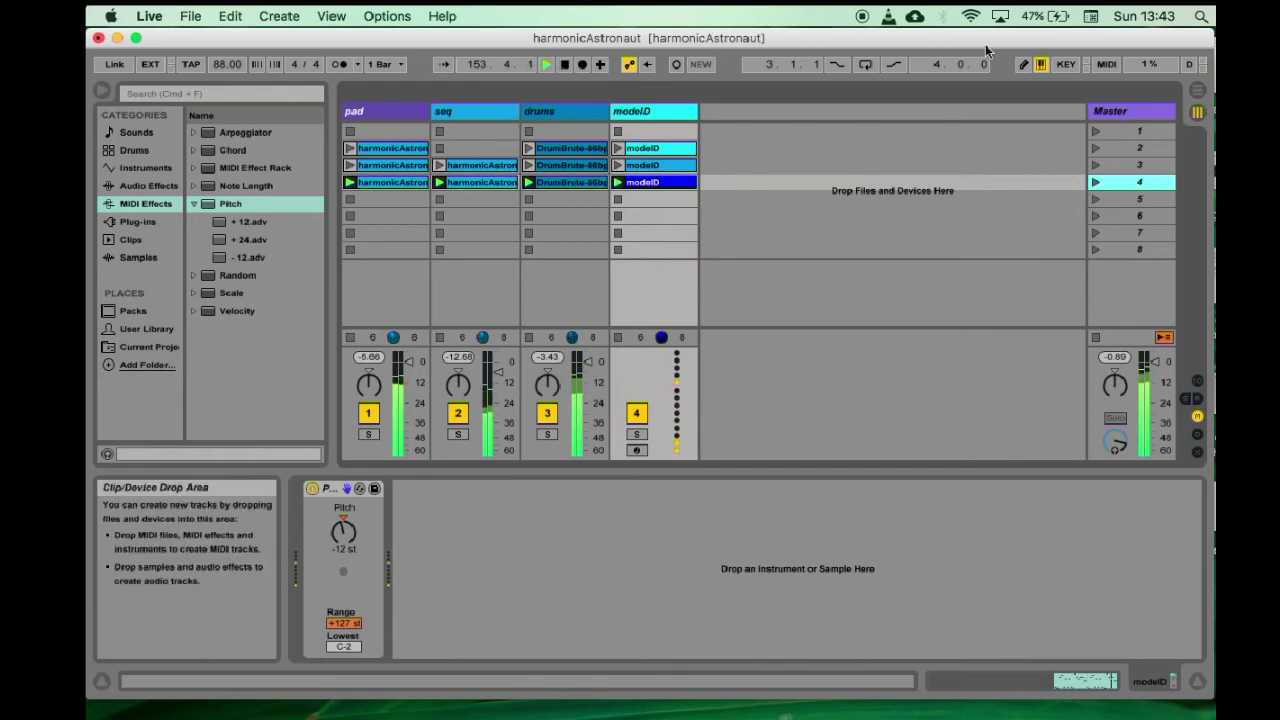
left_click(565, 65)
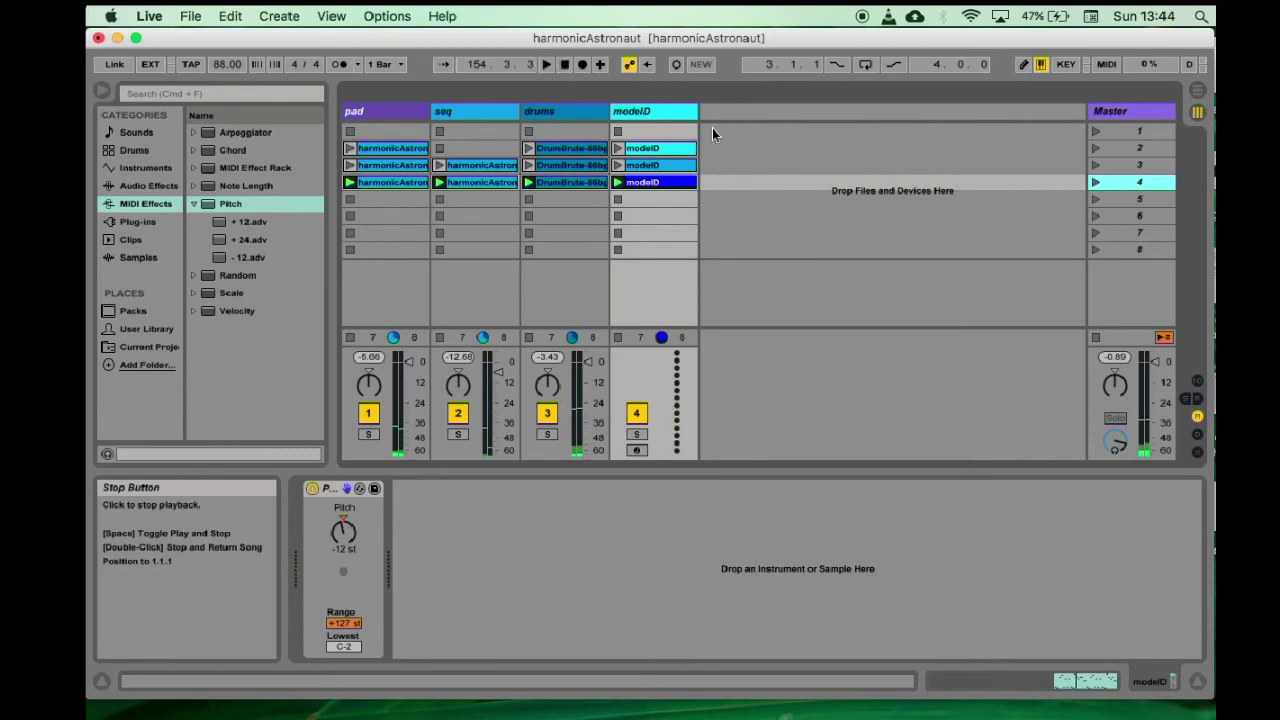
left_click(1095, 337)
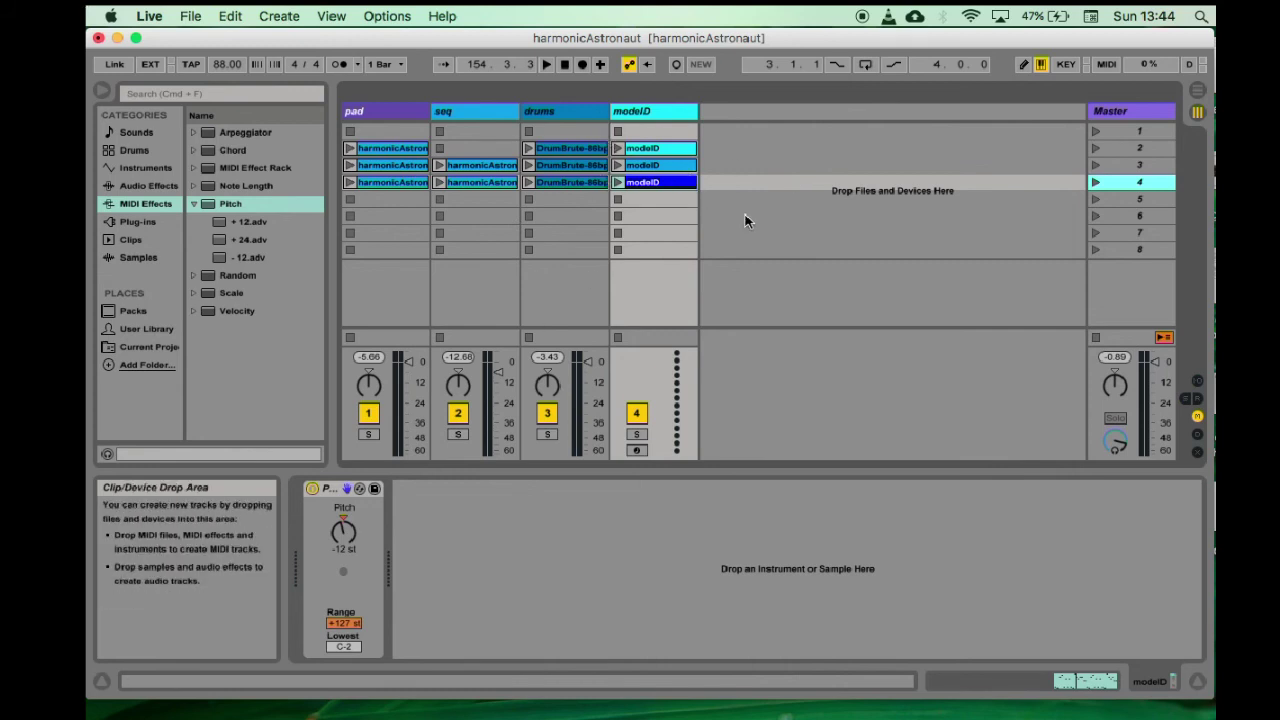
Compare the Session and Arrangement views, examining the tracks' In/Out routing in the Arrangement, and return to the Session view.
key("Tab")
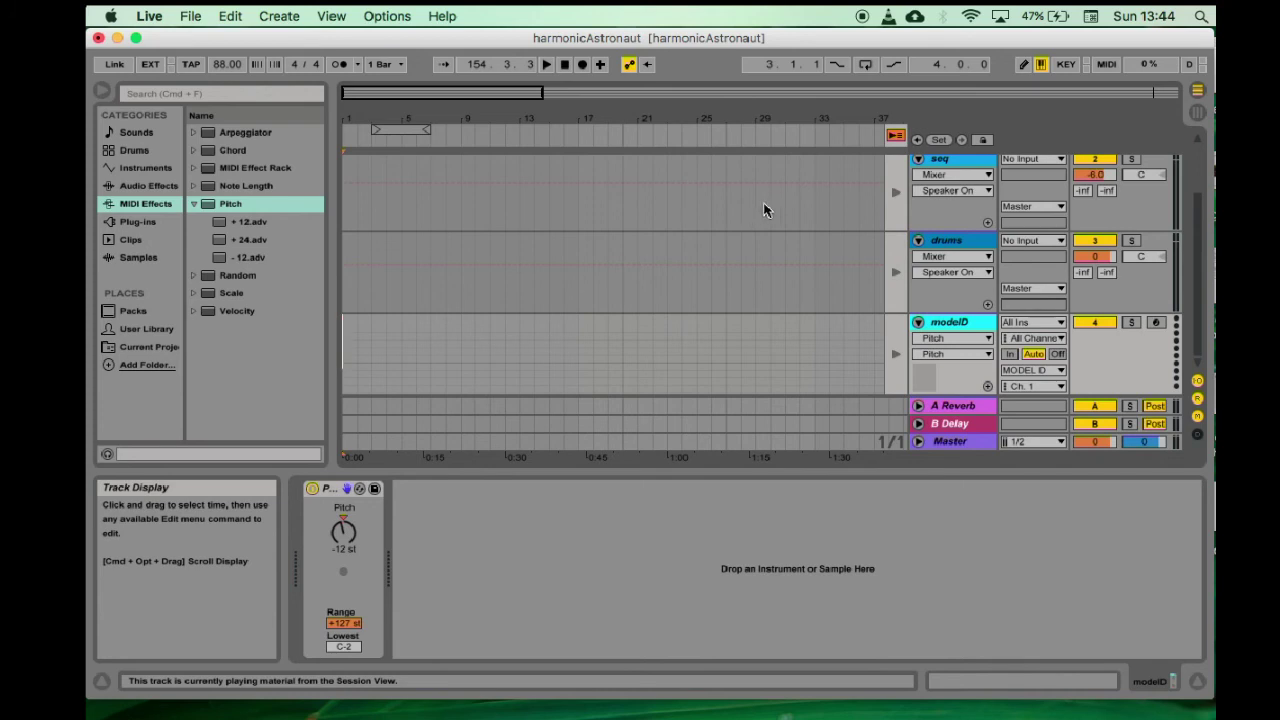
key("Tab")
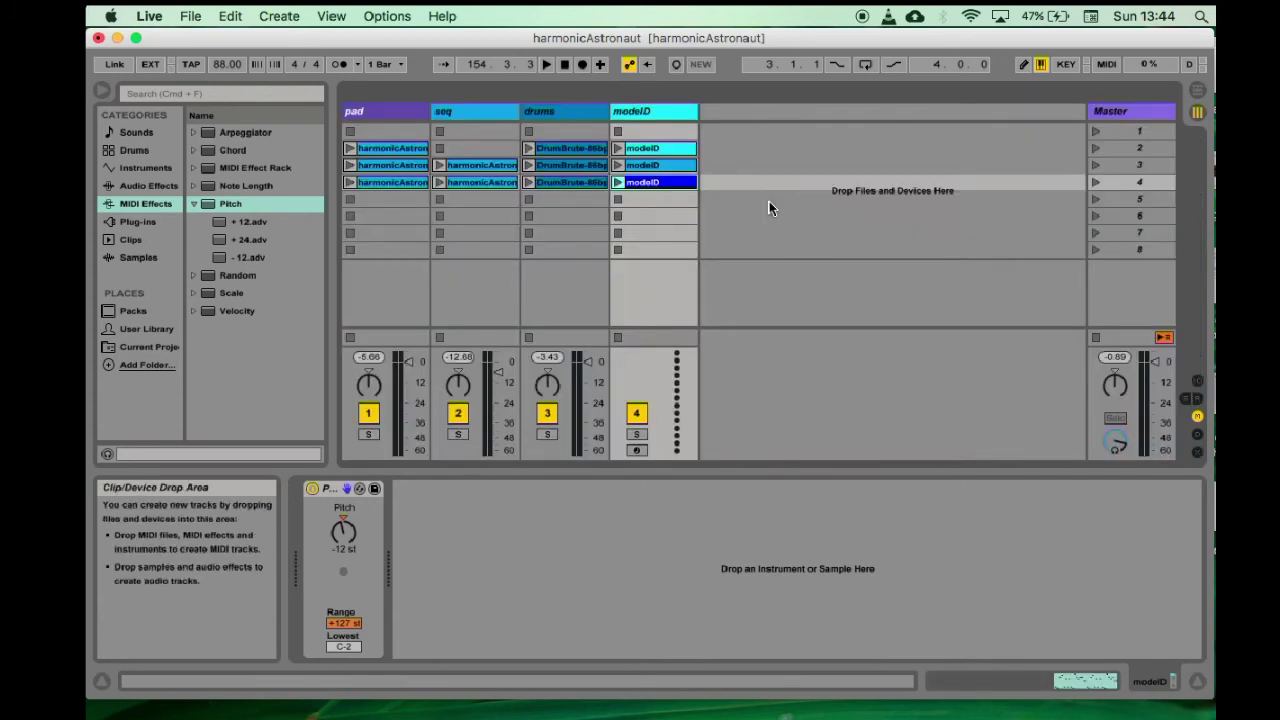
key("Tab")
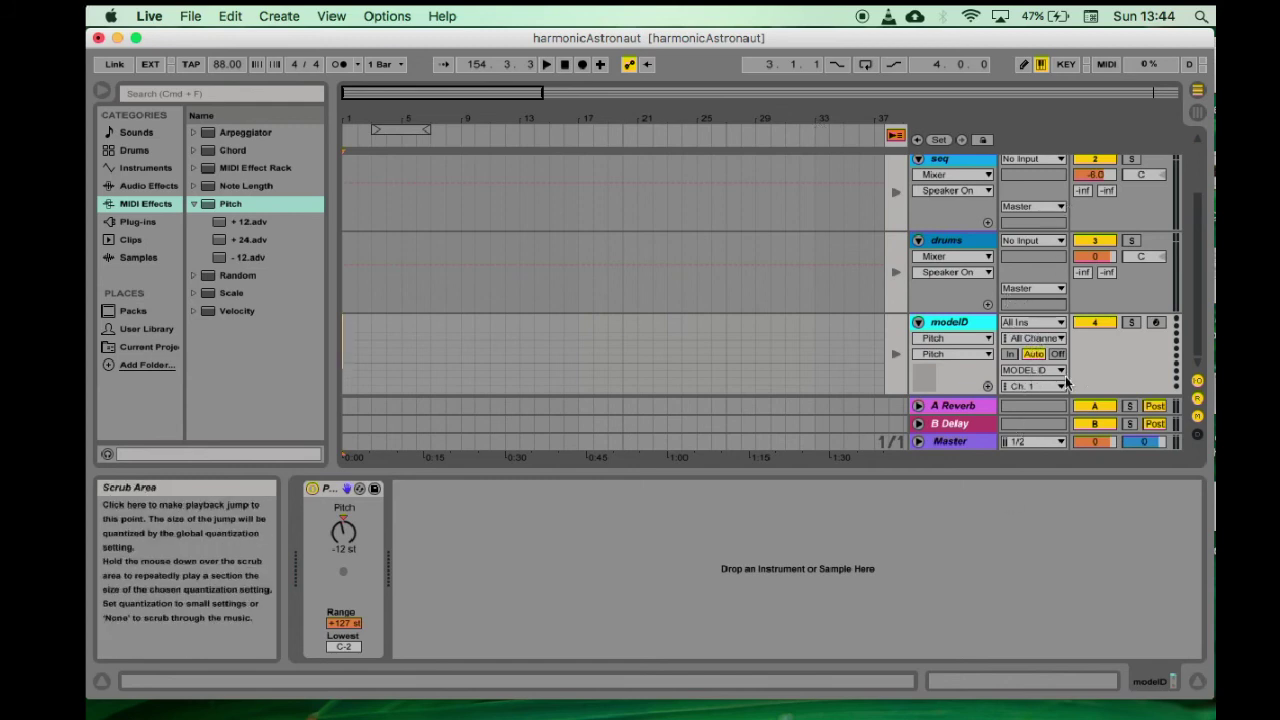
left_click(1198, 381)
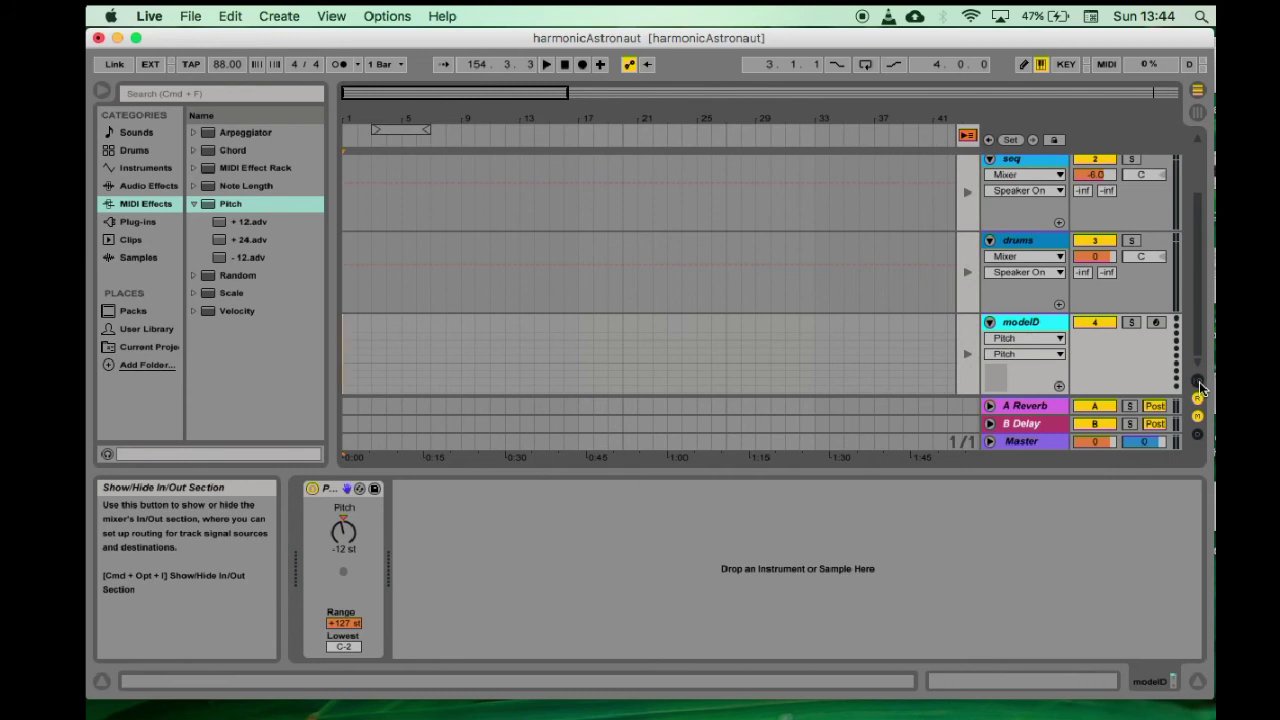
left_click(1199, 385)
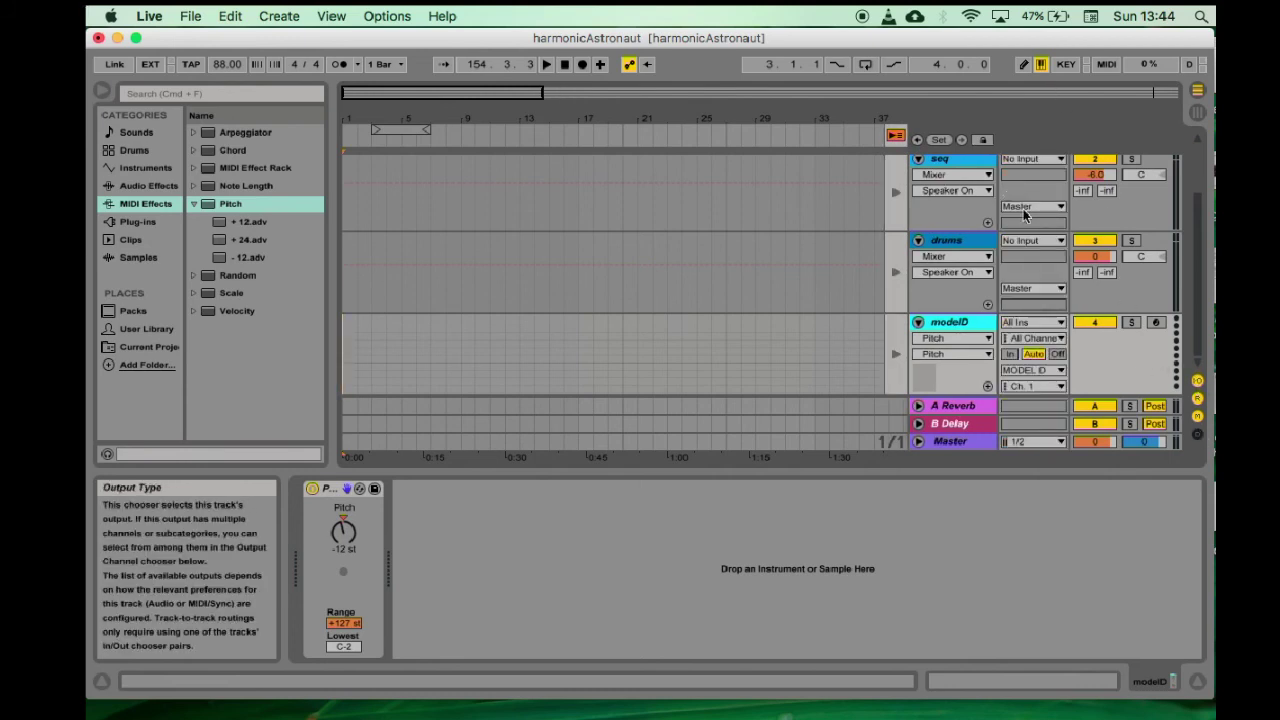
key("Tab")
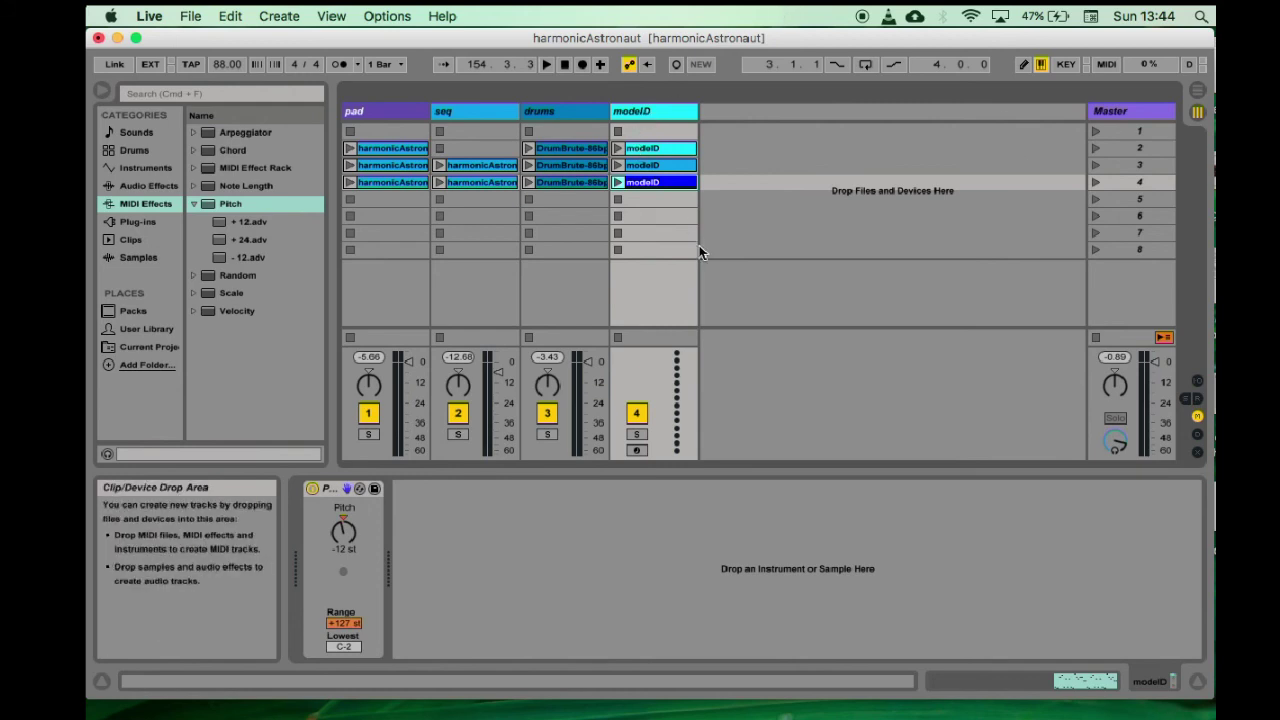
key("Tab")
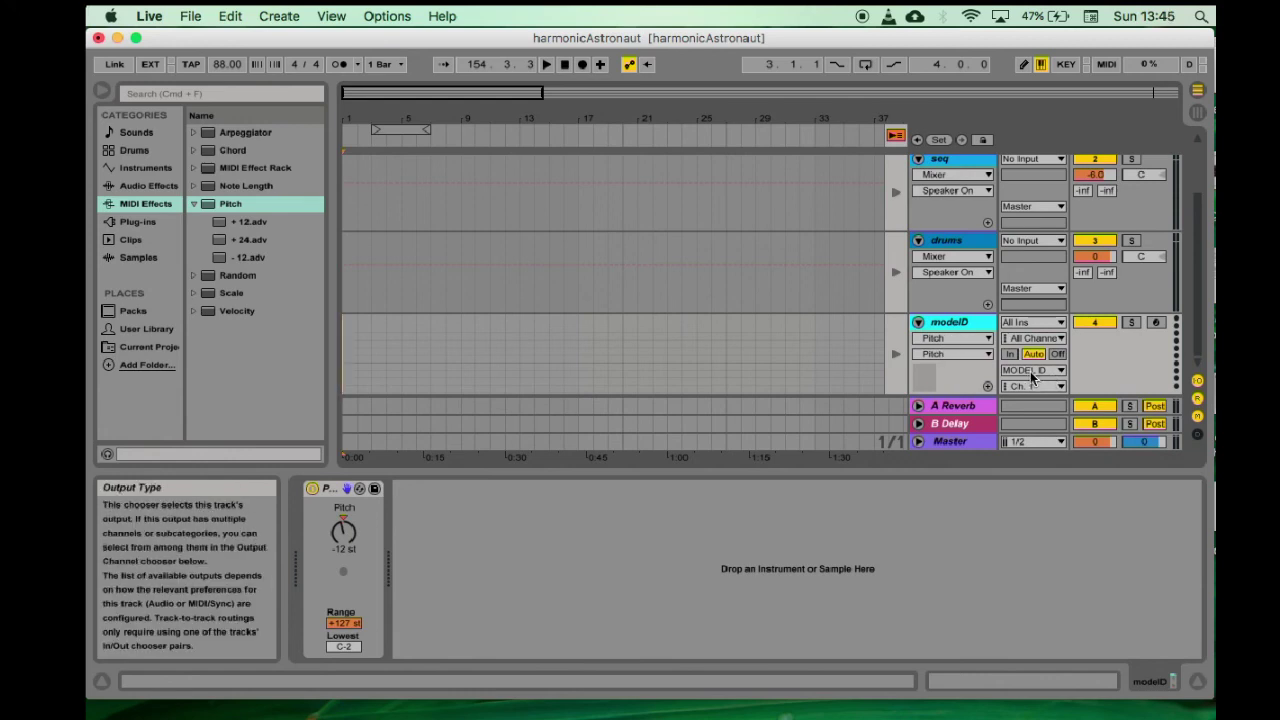
key("Tab")
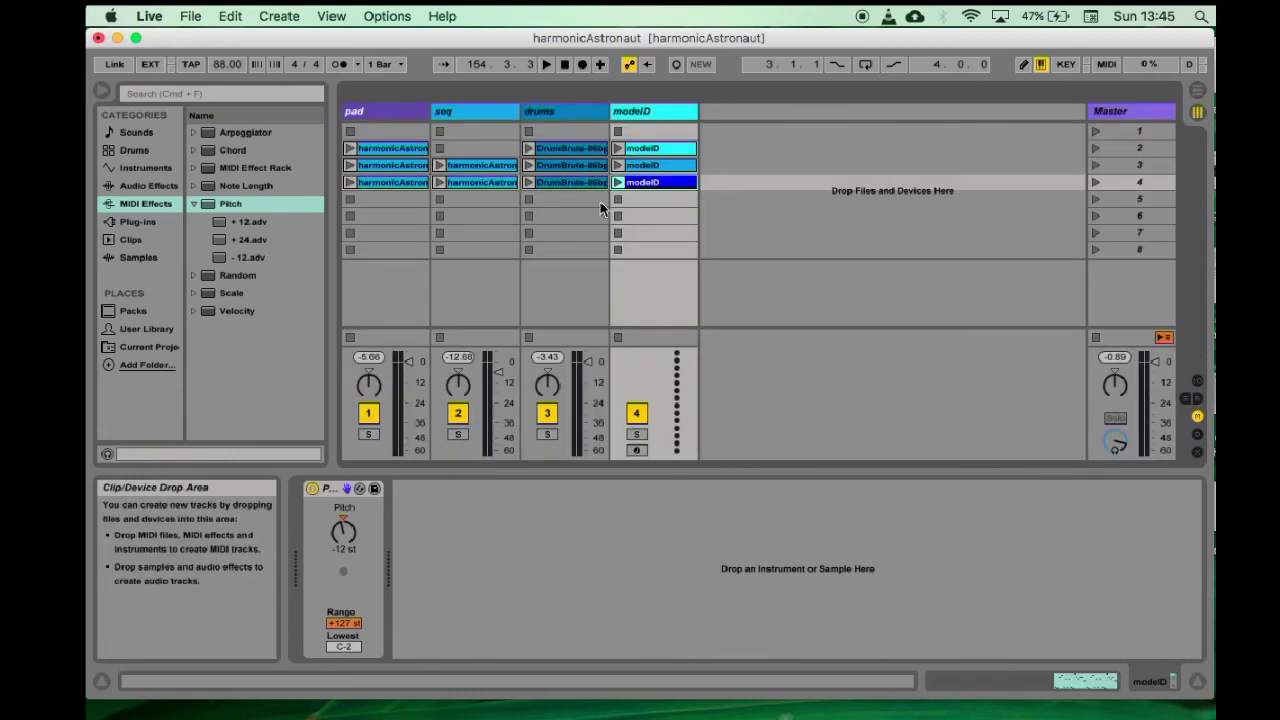